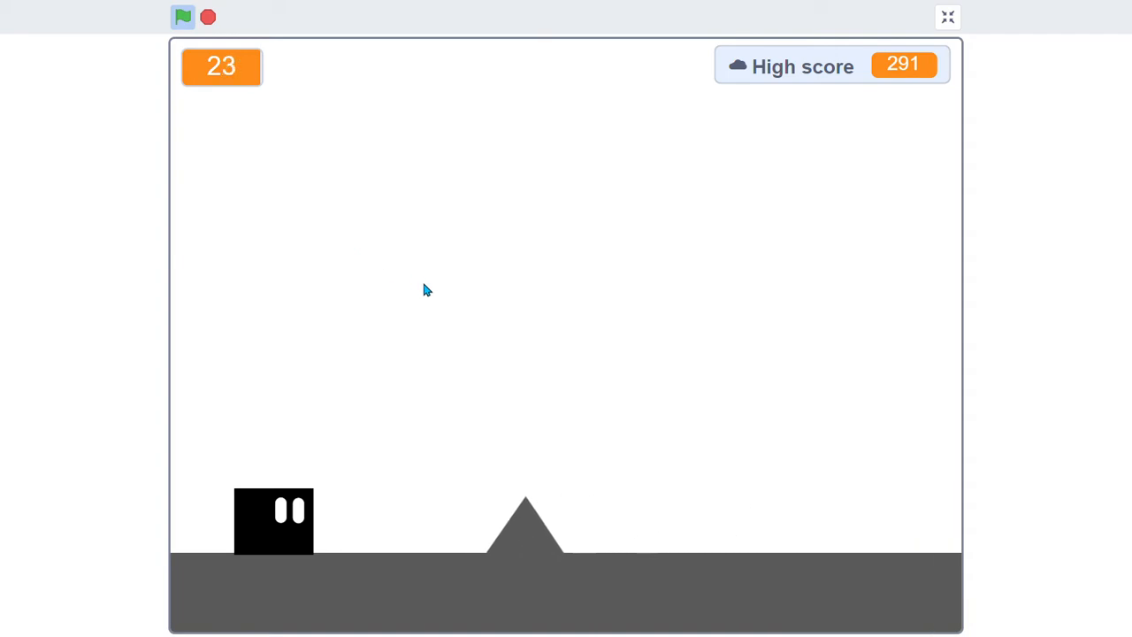
# Playtest the obstacle game by jumping the player over the spikes and restarting once after losing
pyautogui.press('space')
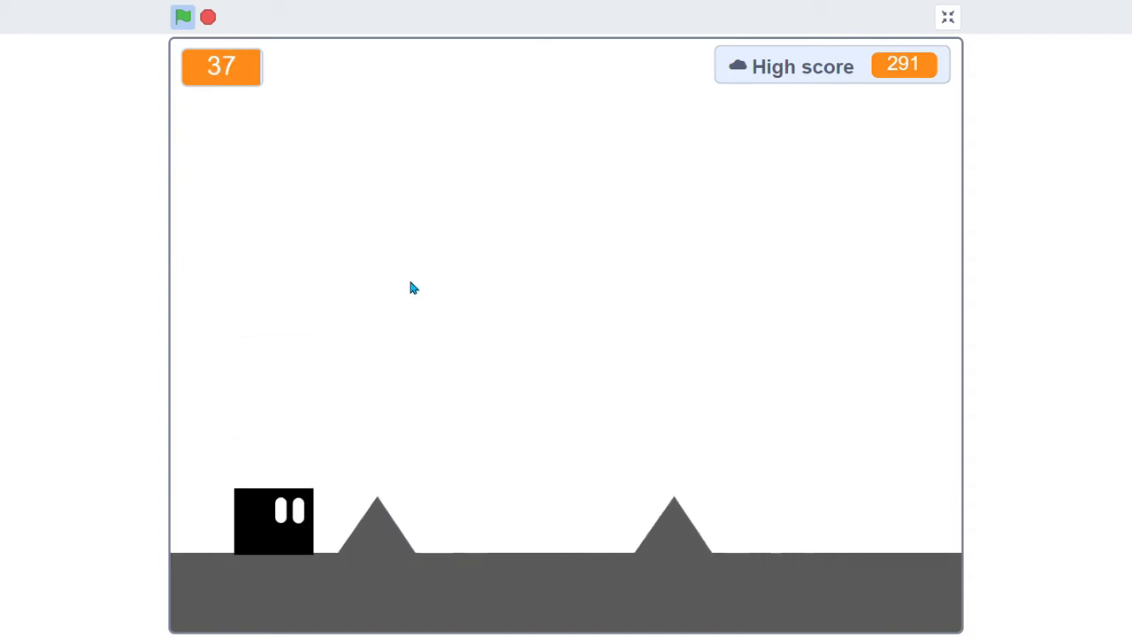
pyautogui.press('space')
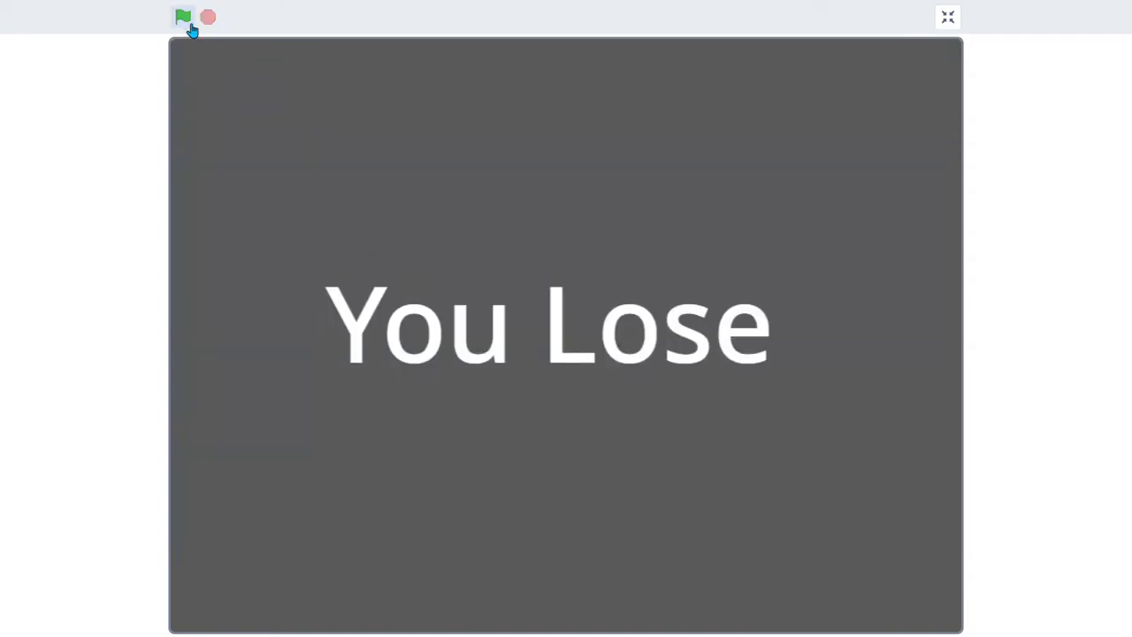
pyautogui.click(184, 17)
pyautogui.press('space')
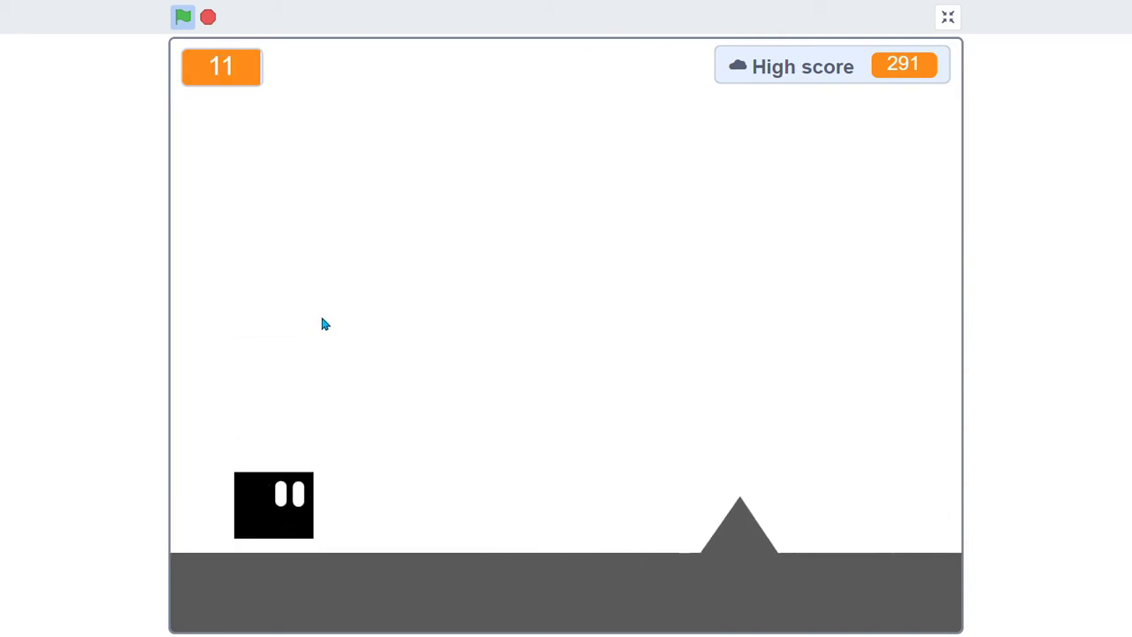
pyautogui.press('space')
pyautogui.press('space')
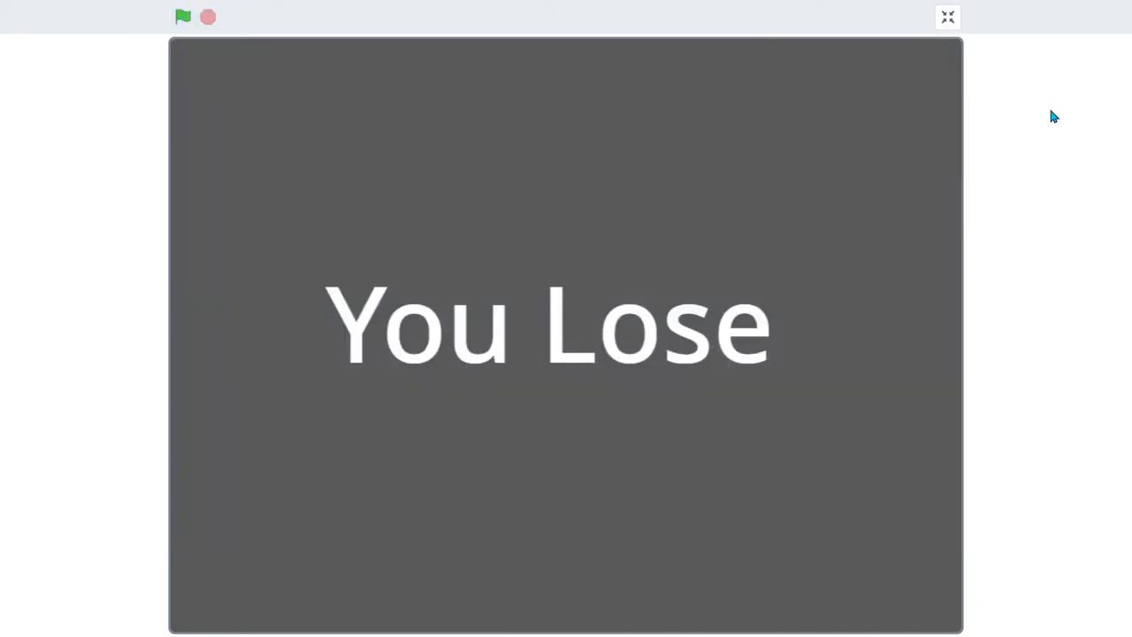
# Leave the full-screen stage, save the finished game project and start a new project
pyautogui.click(947, 18)
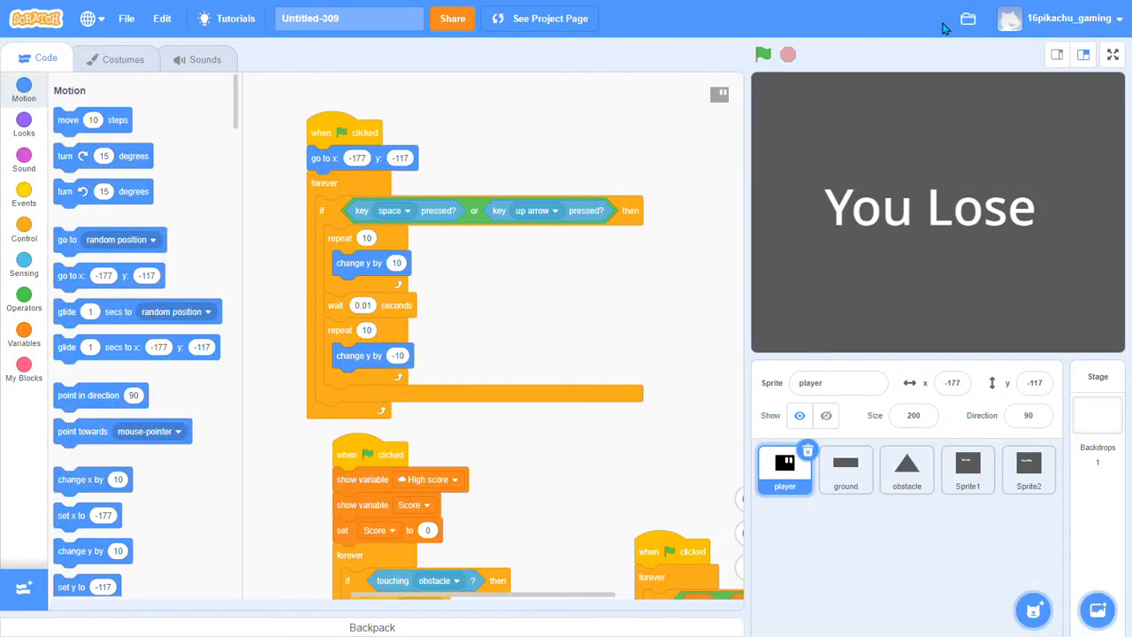
pyautogui.click(133, 21)
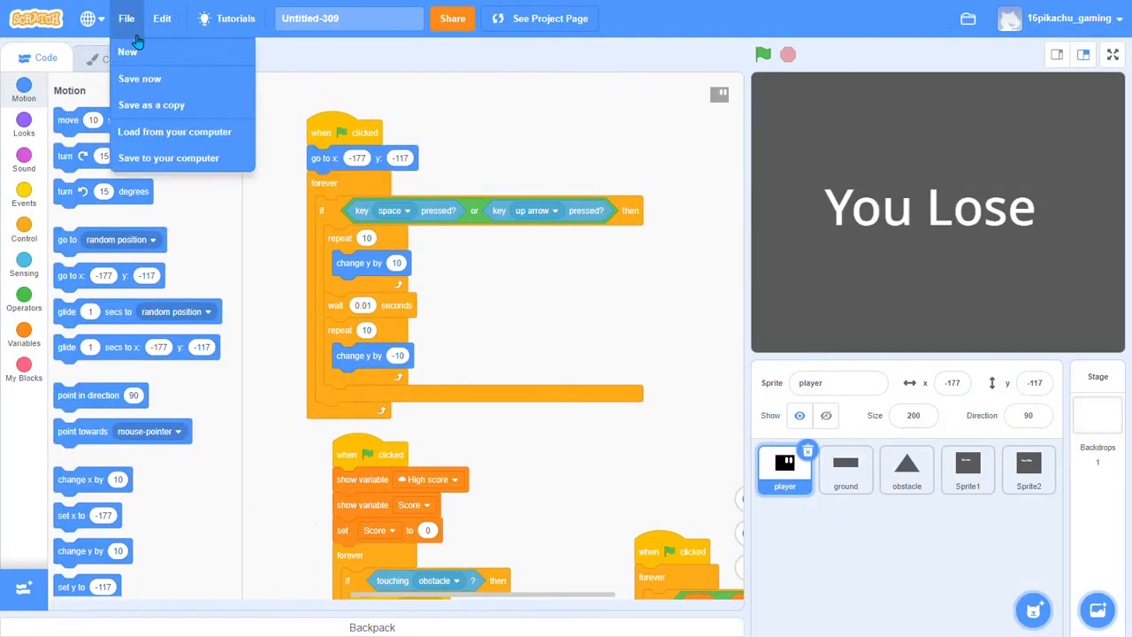
pyautogui.click(139, 78)
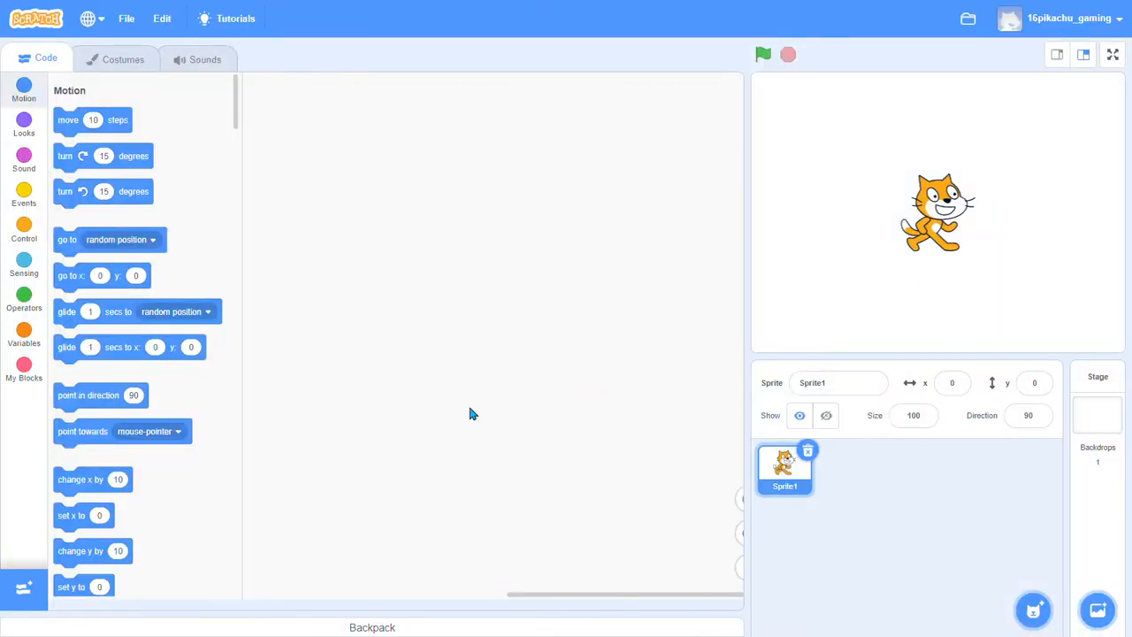
# Delete the default cat sprite and create a new sprite to paint from scratch
pyautogui.click(808, 452)
pyautogui.moveTo(1033, 609)
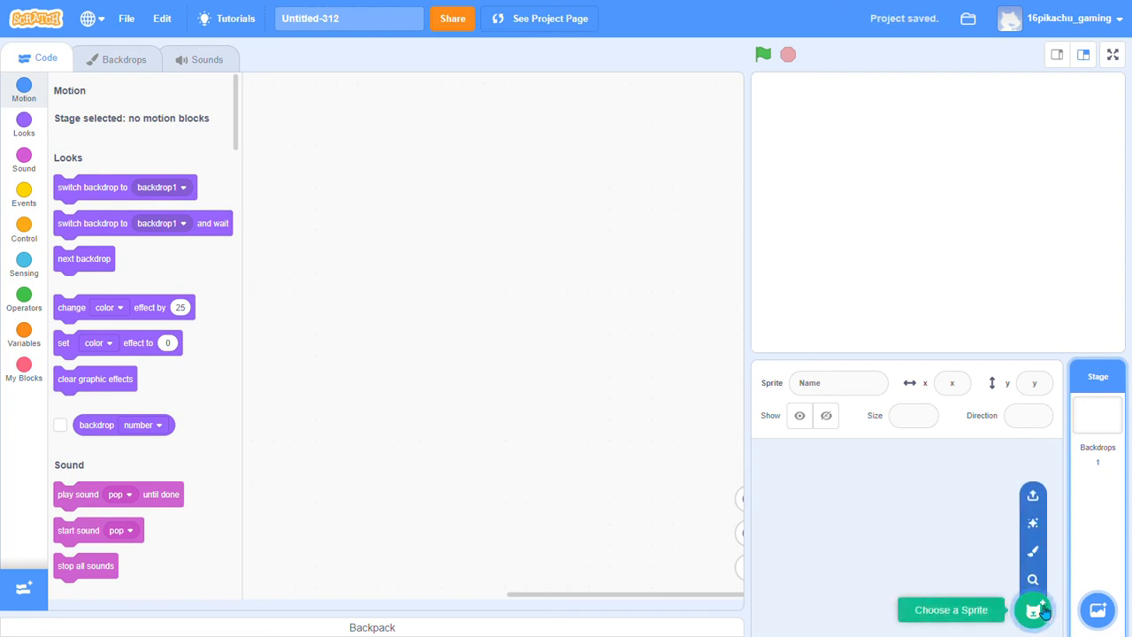
pyautogui.click(1035, 550)
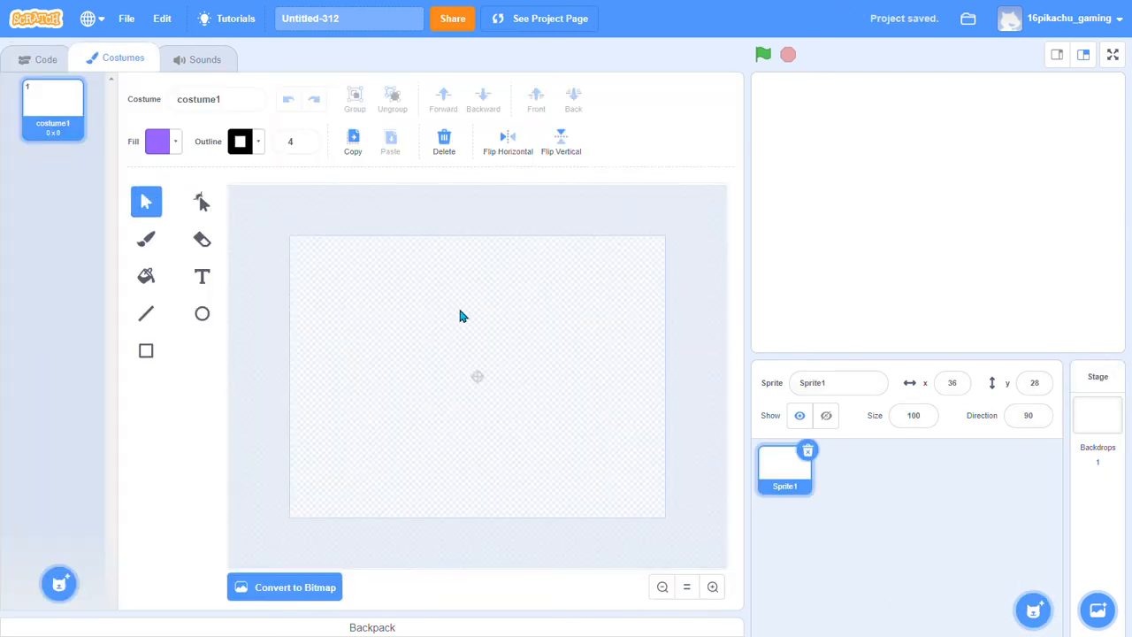
# Draw a solid black square of about 24 x 24, with fill brightness 0 and no outline, centred on the costume canvas
pyautogui.click(713, 588)
pyautogui.click(713, 588)
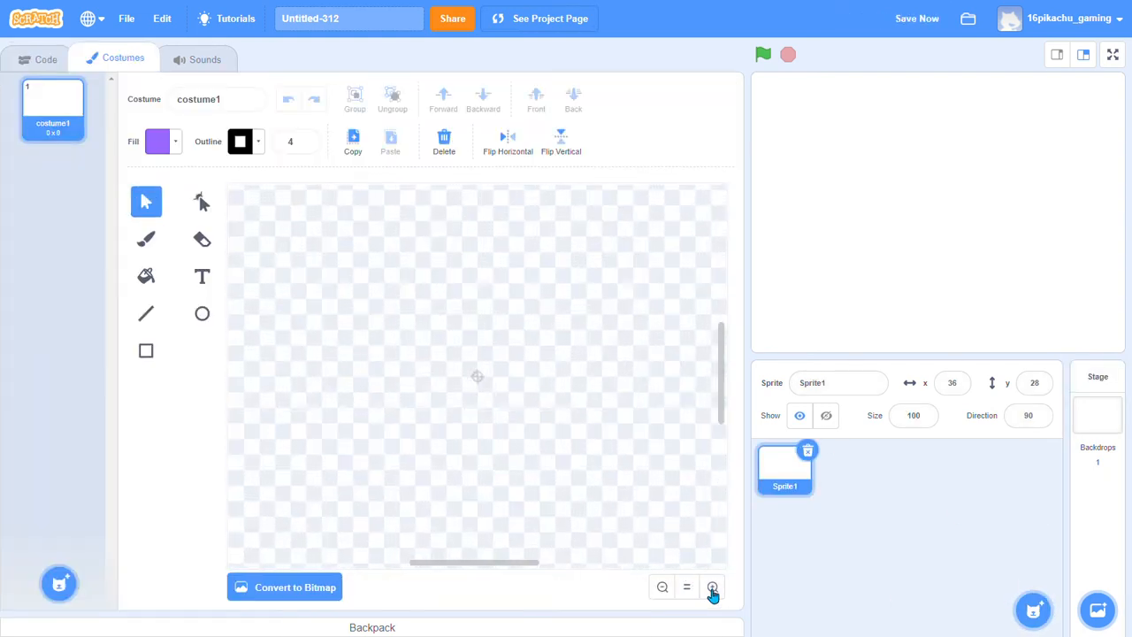
pyautogui.click(712, 588)
pyautogui.click(713, 588)
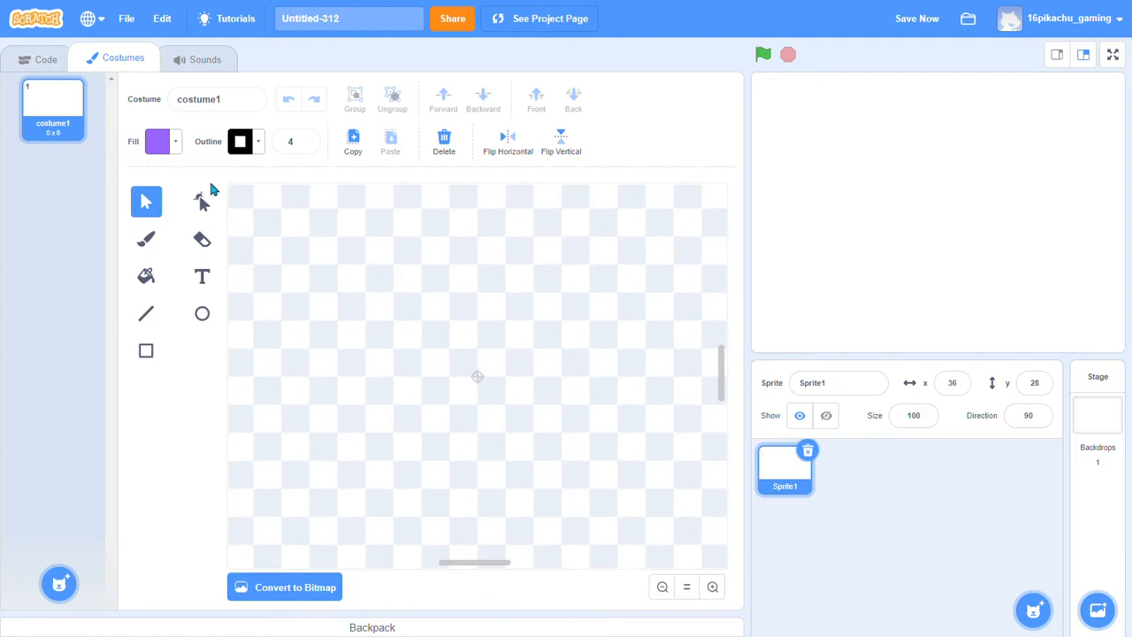
pyautogui.click(149, 352)
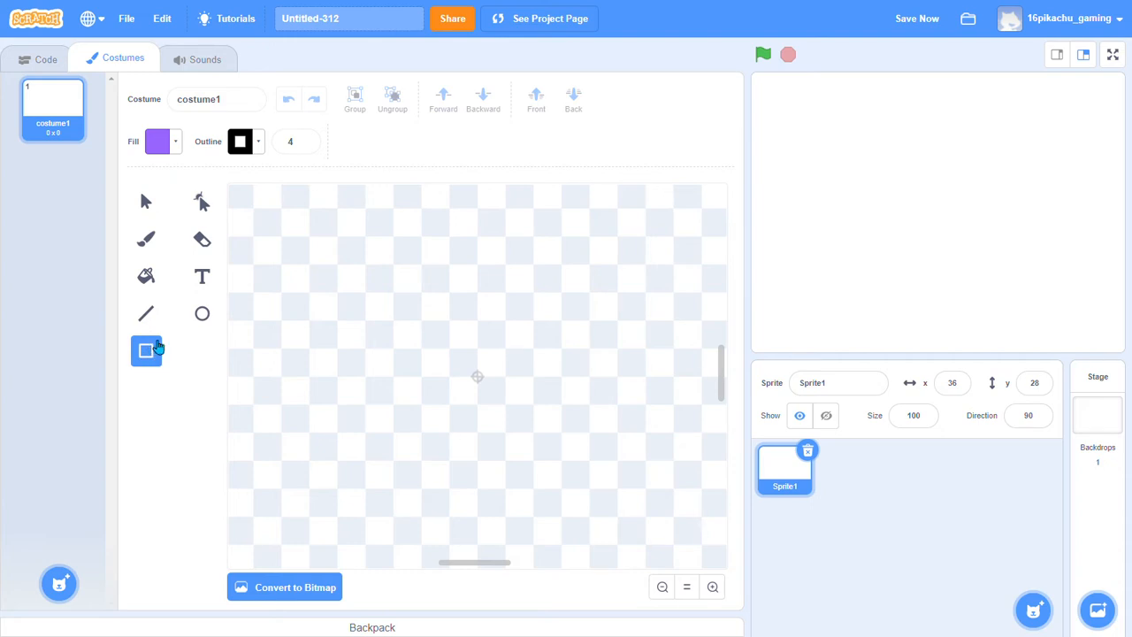
pyautogui.click(263, 147)
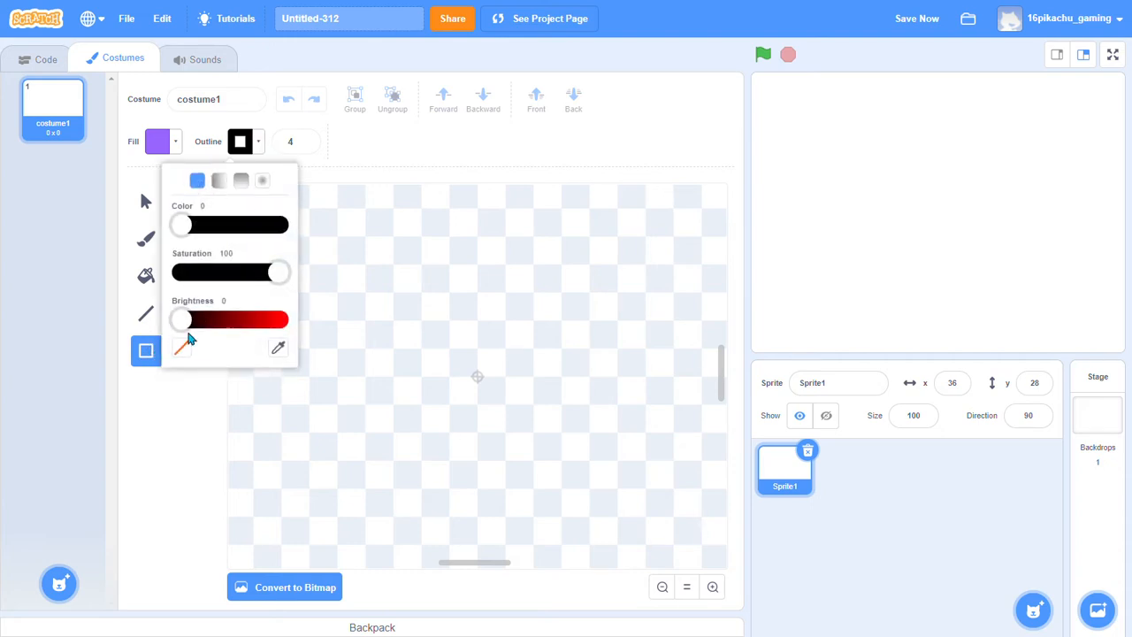
pyautogui.click(183, 350)
pyautogui.click(181, 389)
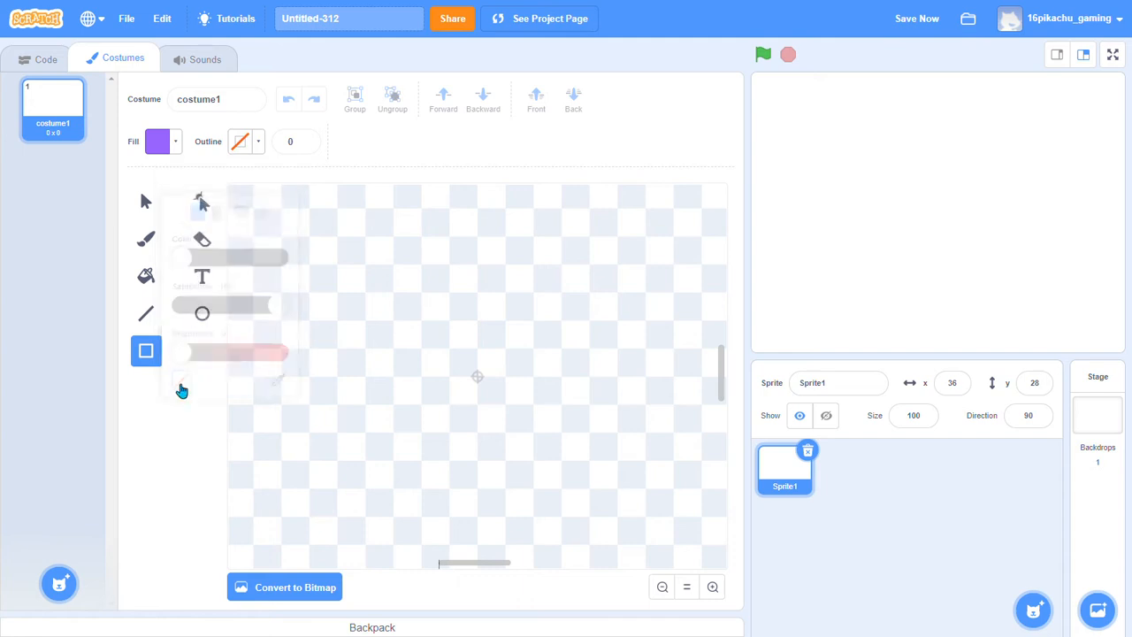
pyautogui.click(177, 142)
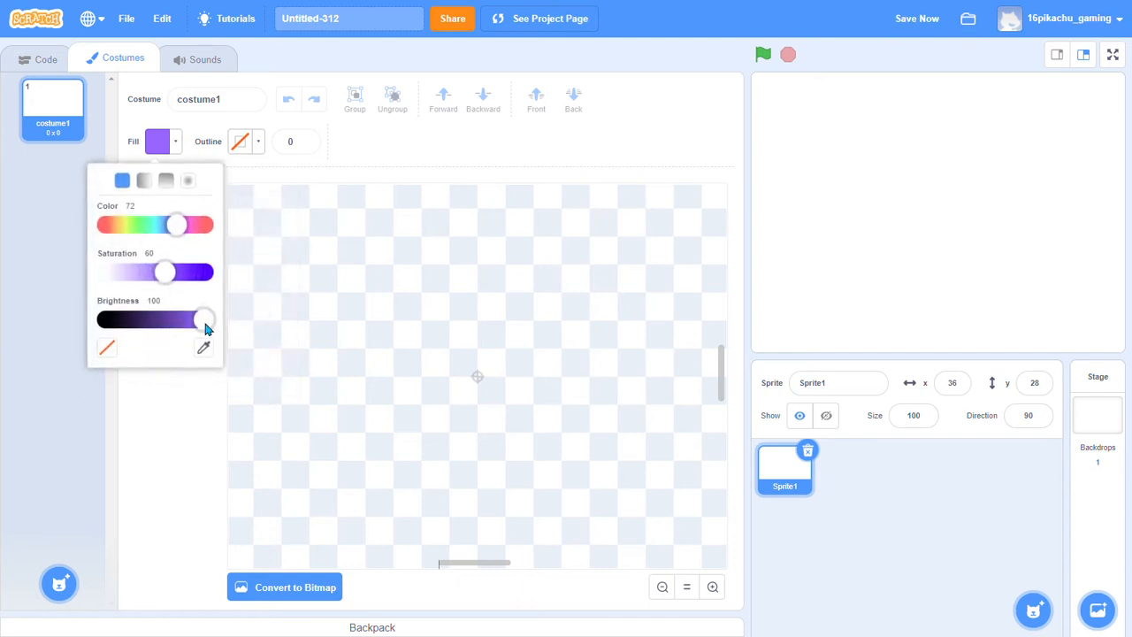
pyautogui.moveTo(203, 320); pyautogui.dragTo(88, 334)
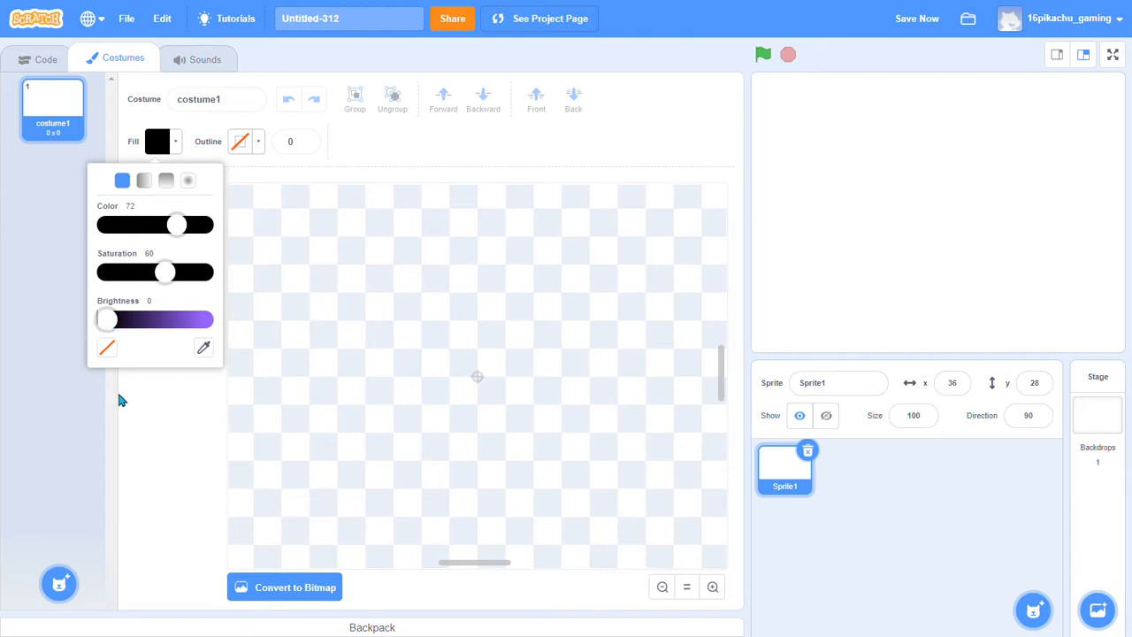
pyautogui.click(173, 435)
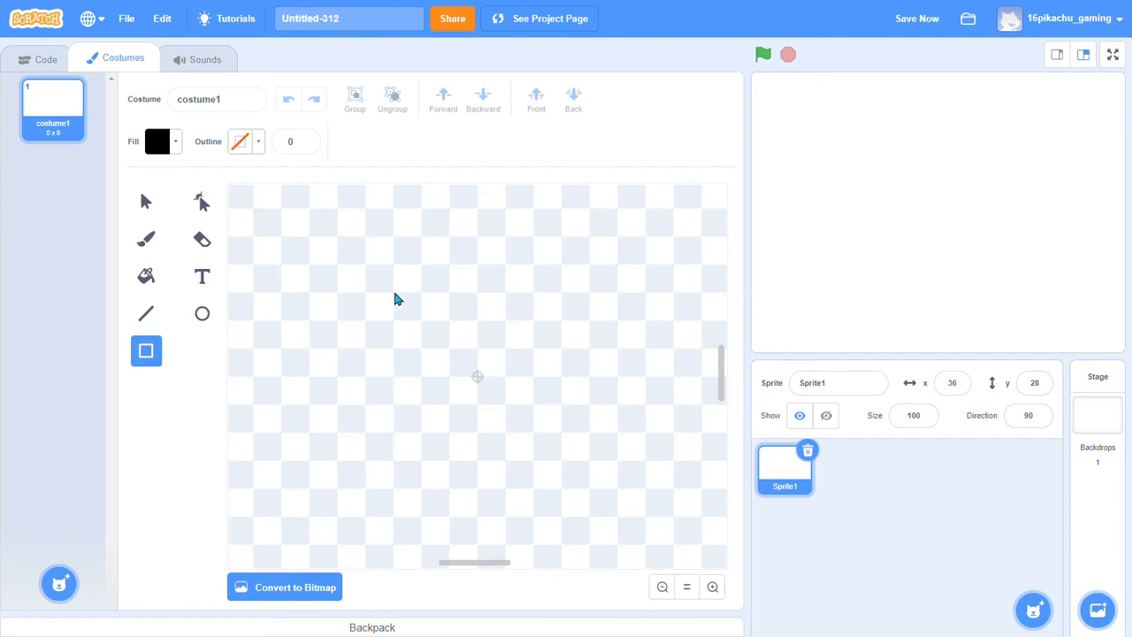
pyautogui.moveTo(396, 294)
pyautogui.mouseDown()
pyautogui.moveTo(569, 437)
pyautogui.moveTo(566, 467)
pyautogui.mouseUp()
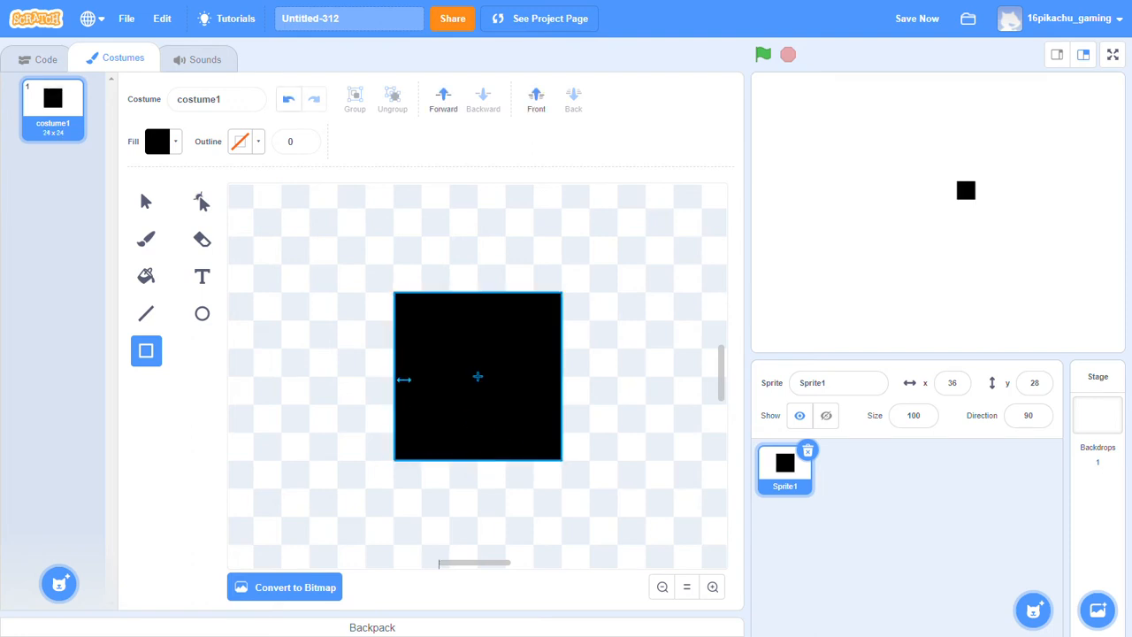
pyautogui.click(597, 384)
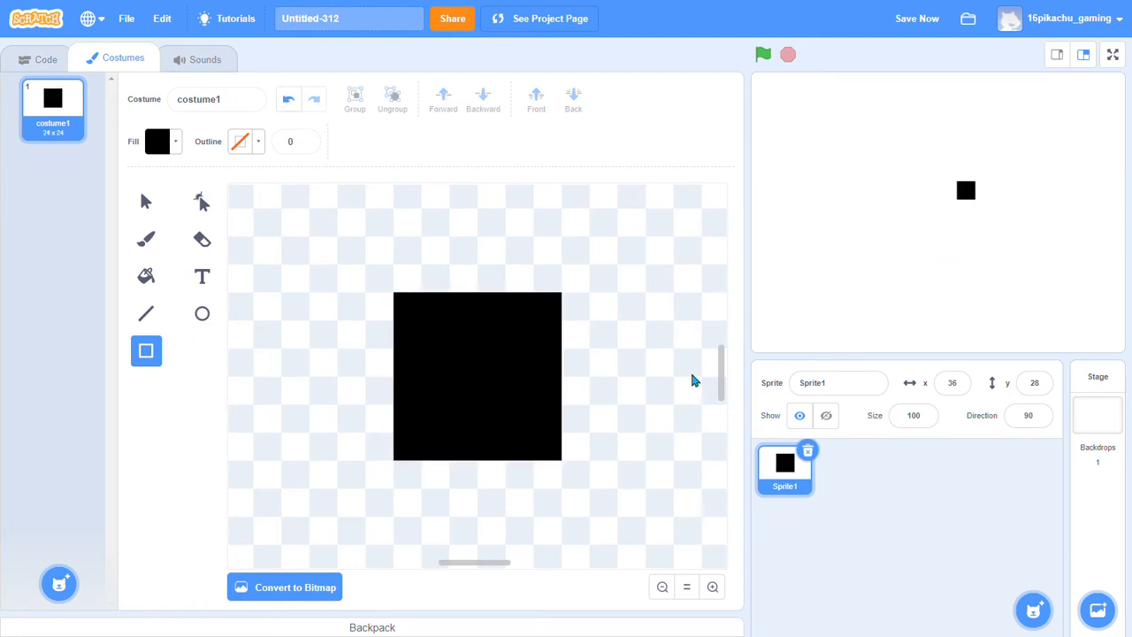
# Select the Line tool and set its outline width to 20
pyautogui.click(146, 313)
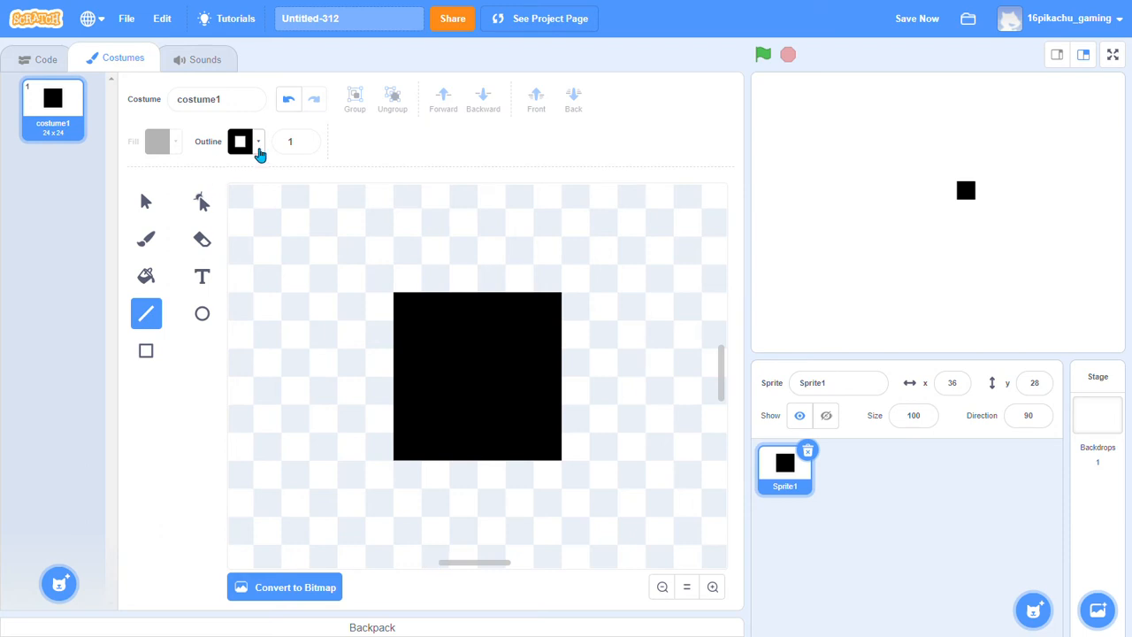
pyautogui.click(260, 148)
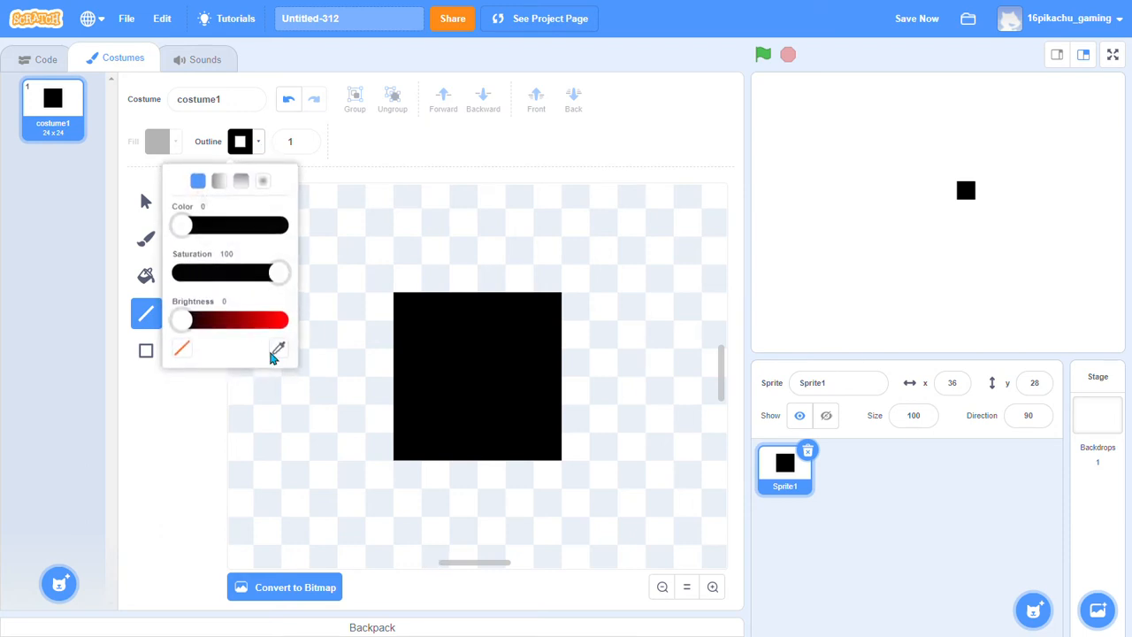
pyautogui.click(305, 139)
pyautogui.click(305, 138)
pyautogui.click(305, 139)
pyautogui.click(305, 139)
pyautogui.click(305, 139)
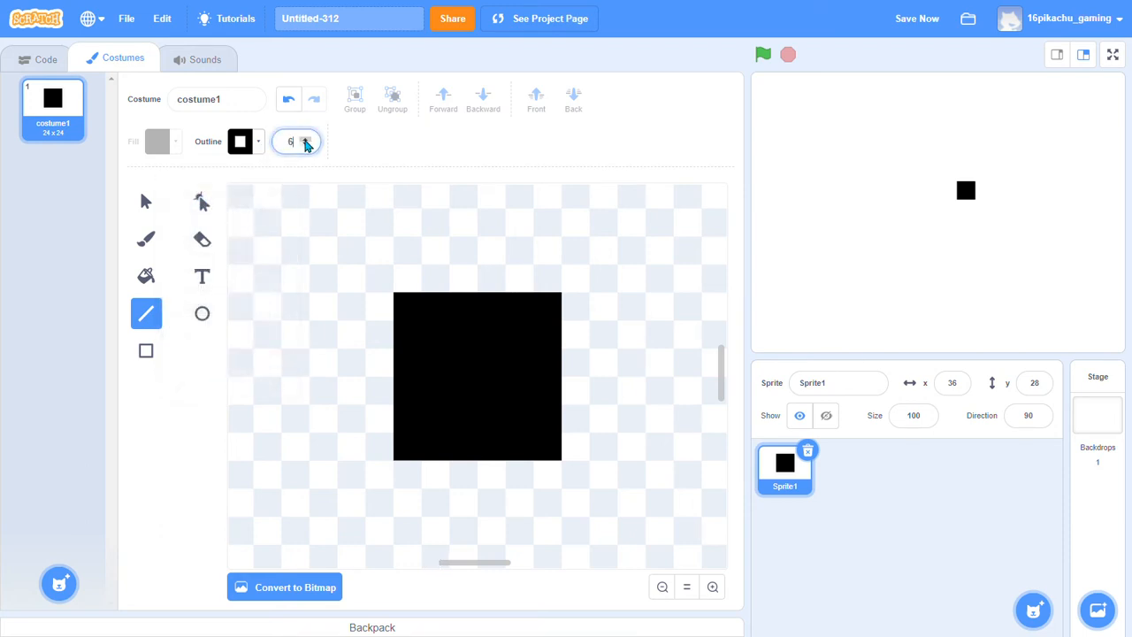
pyautogui.click(305, 139)
pyautogui.click(306, 138)
pyautogui.click(306, 138)
pyautogui.click(306, 139)
pyautogui.click(305, 139)
pyautogui.click(305, 139)
pyautogui.click(305, 139)
pyautogui.click(305, 139)
pyautogui.click(305, 138)
pyautogui.click(305, 138)
pyautogui.click(305, 139)
pyautogui.click(305, 139)
pyautogui.click(305, 138)
pyautogui.click(305, 140)
# Make the line colour white by setting the outline brightness to 100 and saturation to 0
pyautogui.click(258, 144)
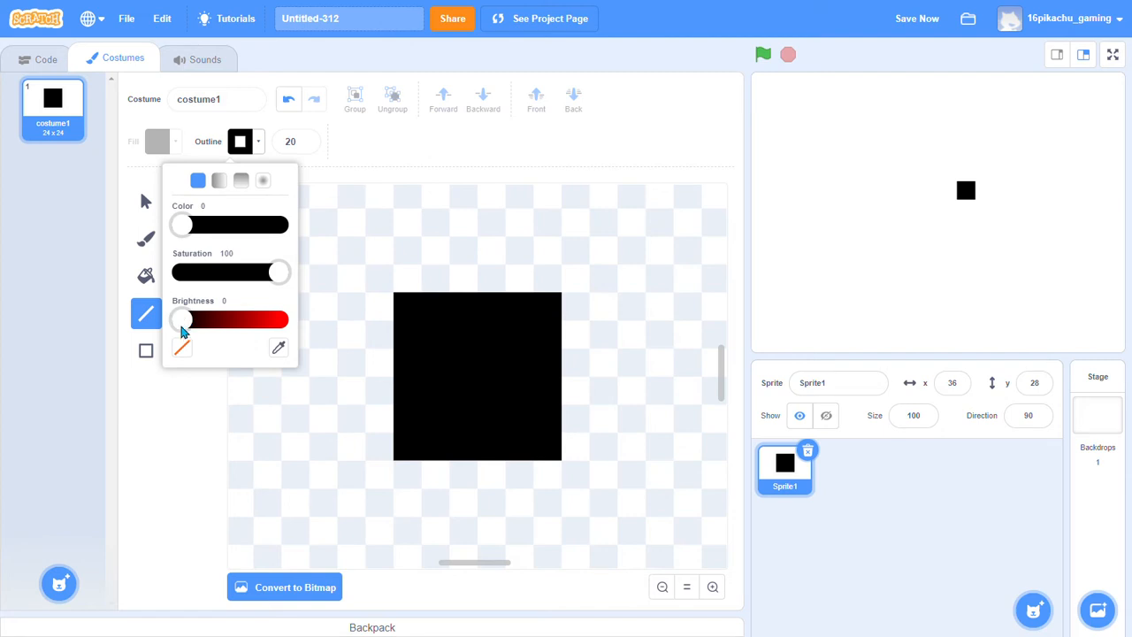
pyautogui.moveTo(189, 321); pyautogui.dragTo(303, 336)
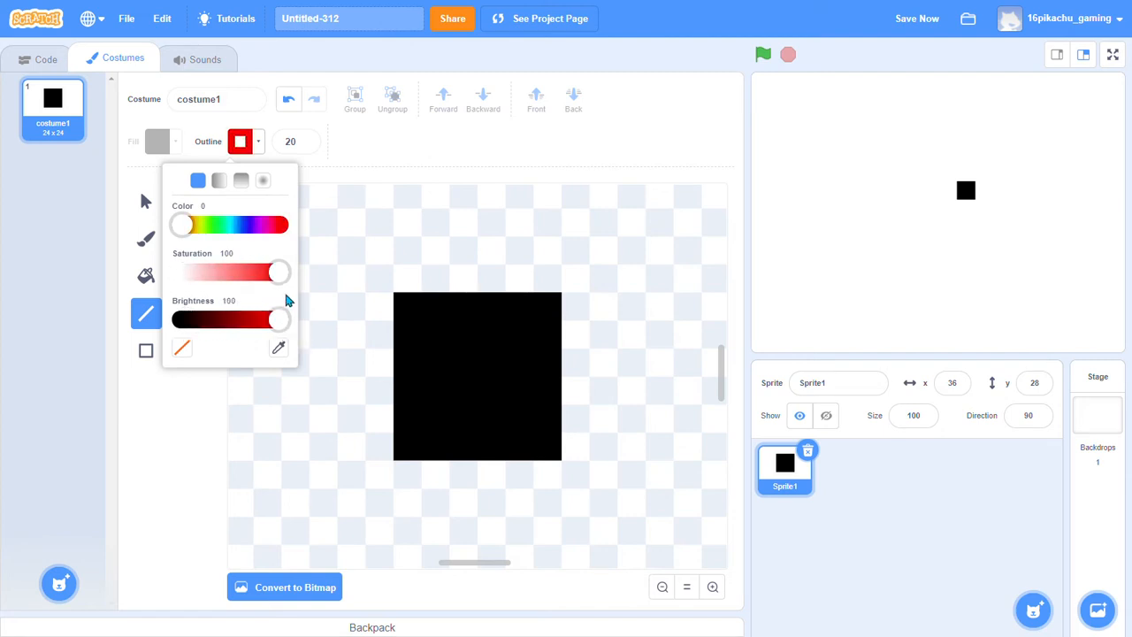
pyautogui.moveTo(278, 272); pyautogui.dragTo(100, 493)
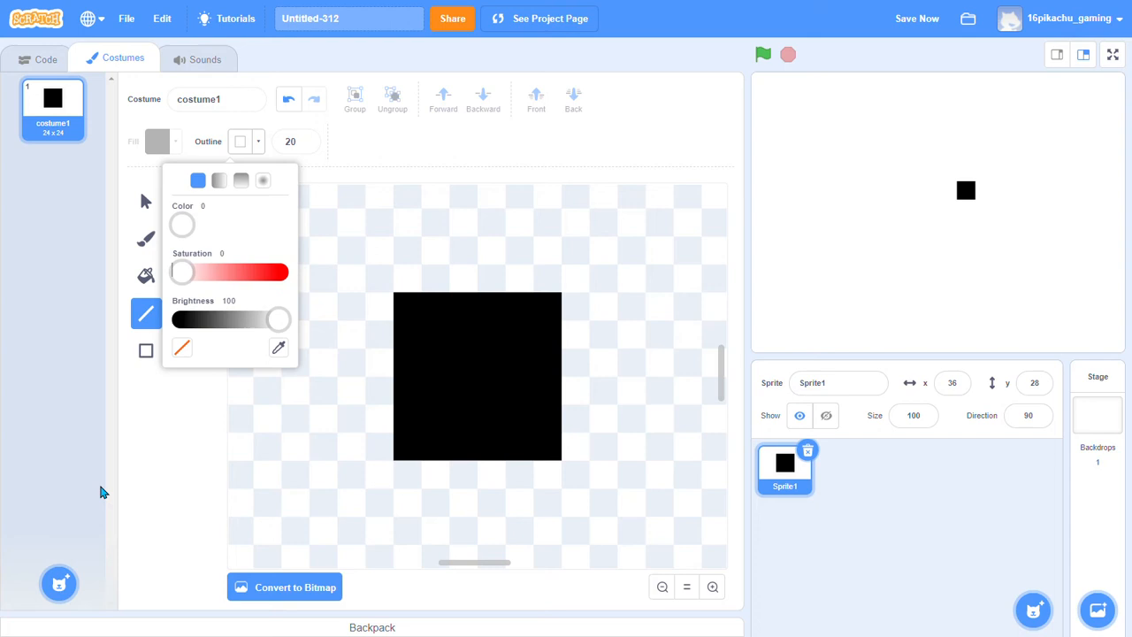
pyautogui.click(139, 453)
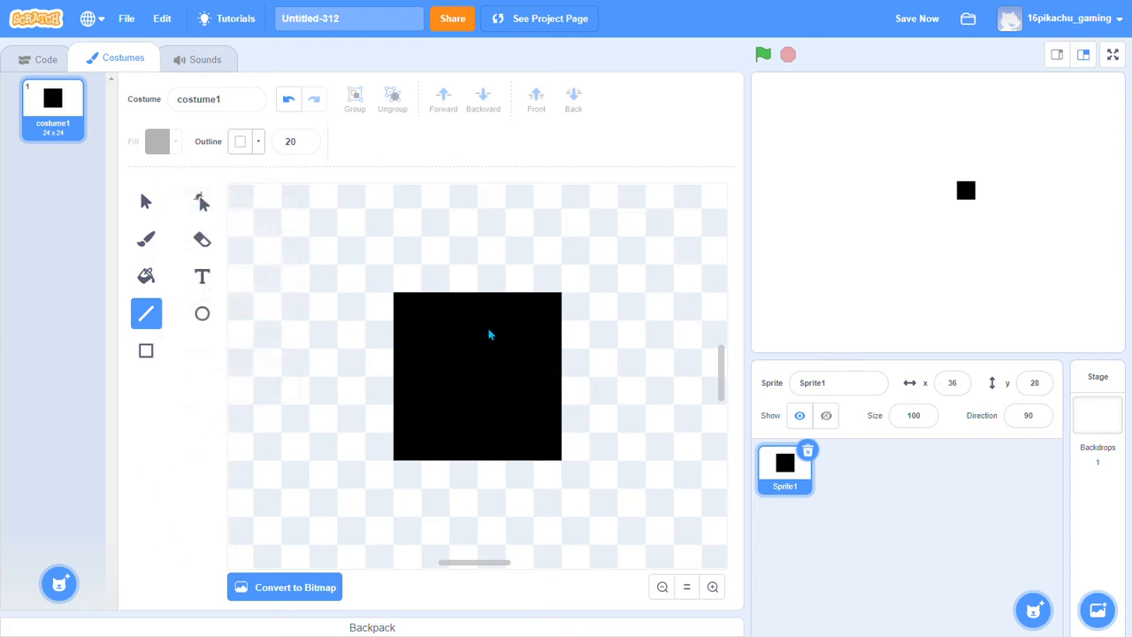
# Draw a short vertical white eye line in the upper part of the black square and reduce the line width to 10
pyautogui.moveTo(488, 331); pyautogui.dragTo(489, 355)
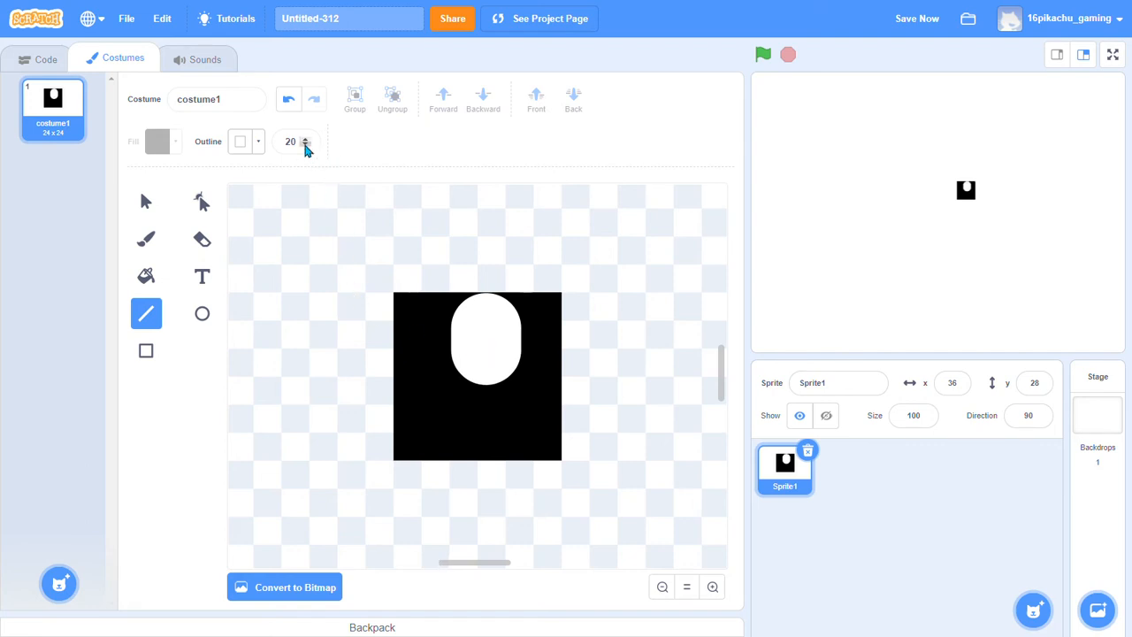
pyautogui.click(305, 145)
pyautogui.click(305, 145)
pyautogui.click(305, 145)
pyautogui.click(305, 145)
pyautogui.click(305, 145)
pyautogui.click(305, 145)
pyautogui.click(305, 145)
pyautogui.click(306, 145)
pyautogui.click(306, 145)
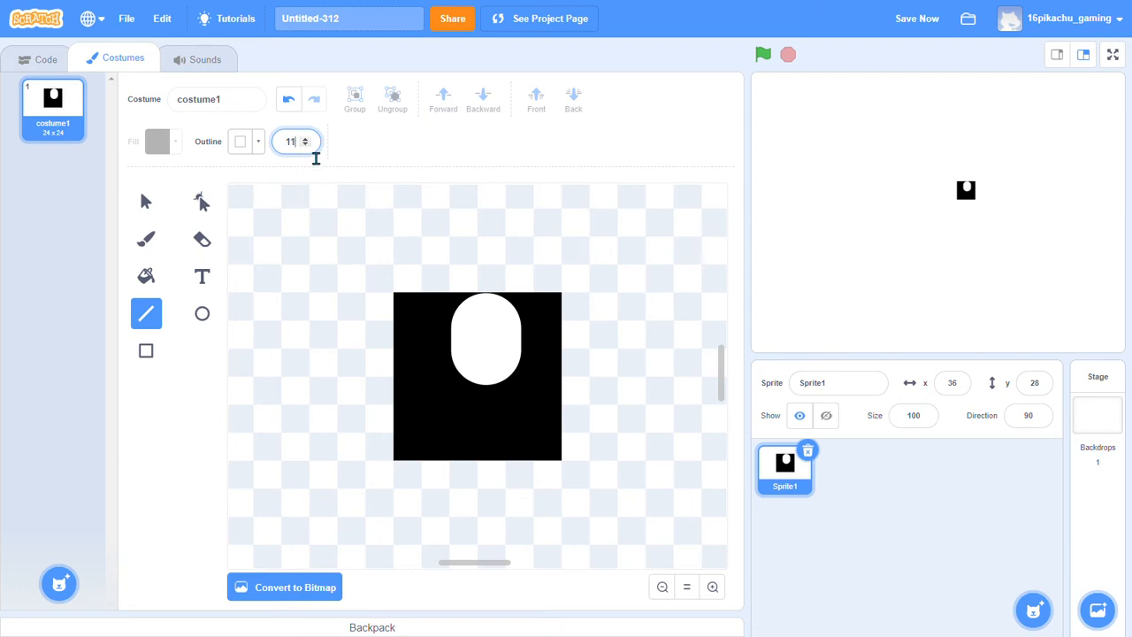
pyautogui.press('BackSpace')
pyautogui.write('0')
pyautogui.click(300, 369)
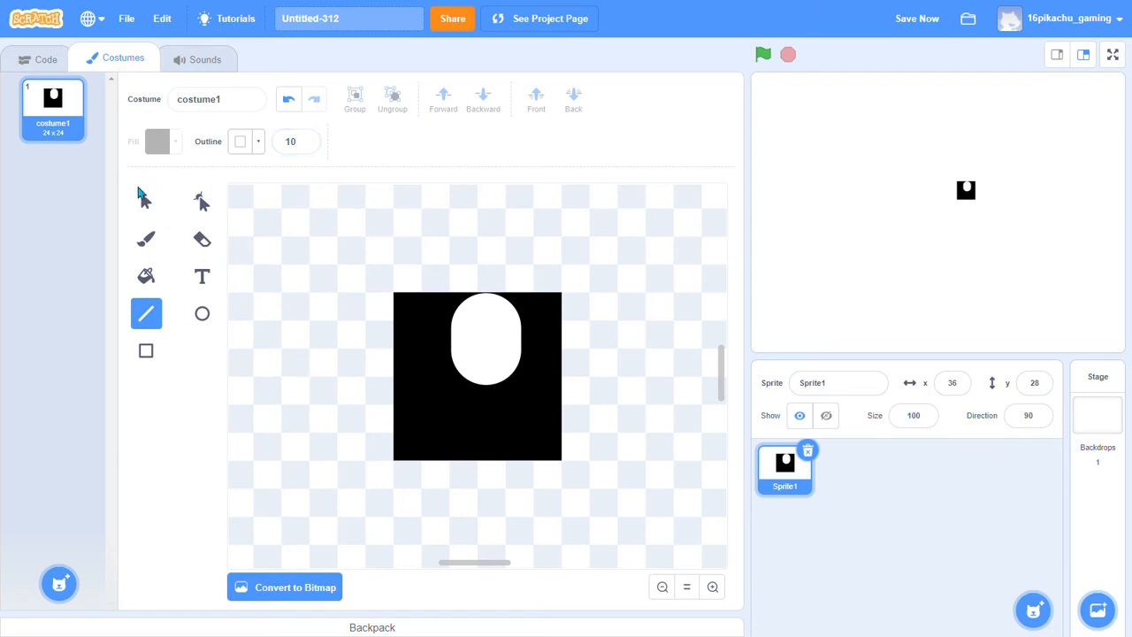
# Delete the oversized white eye line from the black square
pyautogui.click(146, 202)
pyautogui.click(543, 331)
pyautogui.click(490, 341)
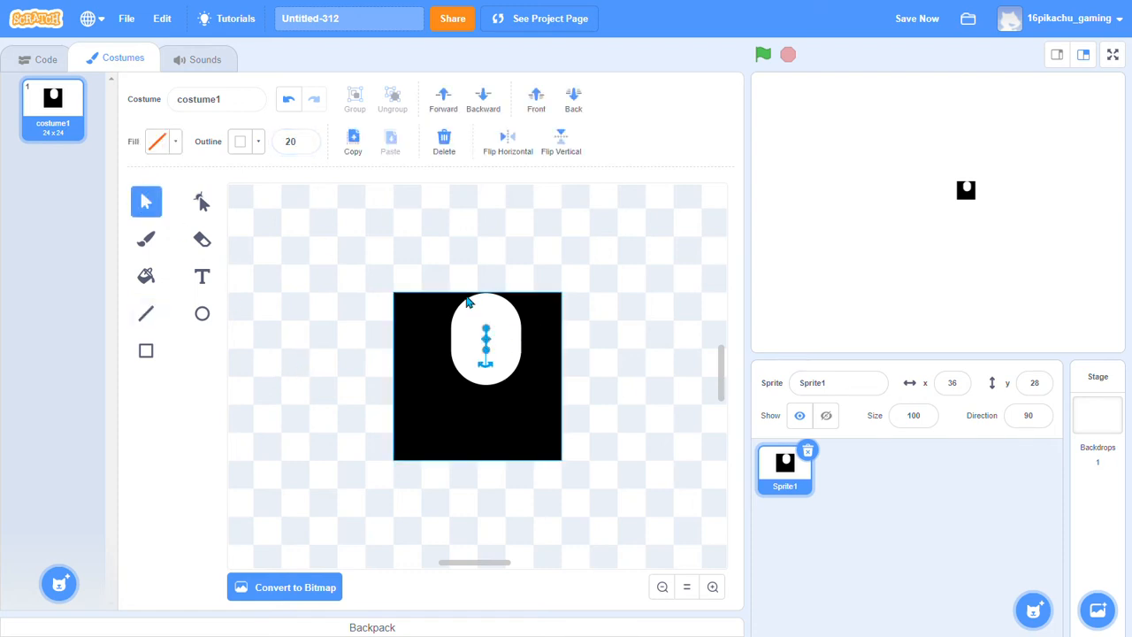
pyautogui.click(444, 140)
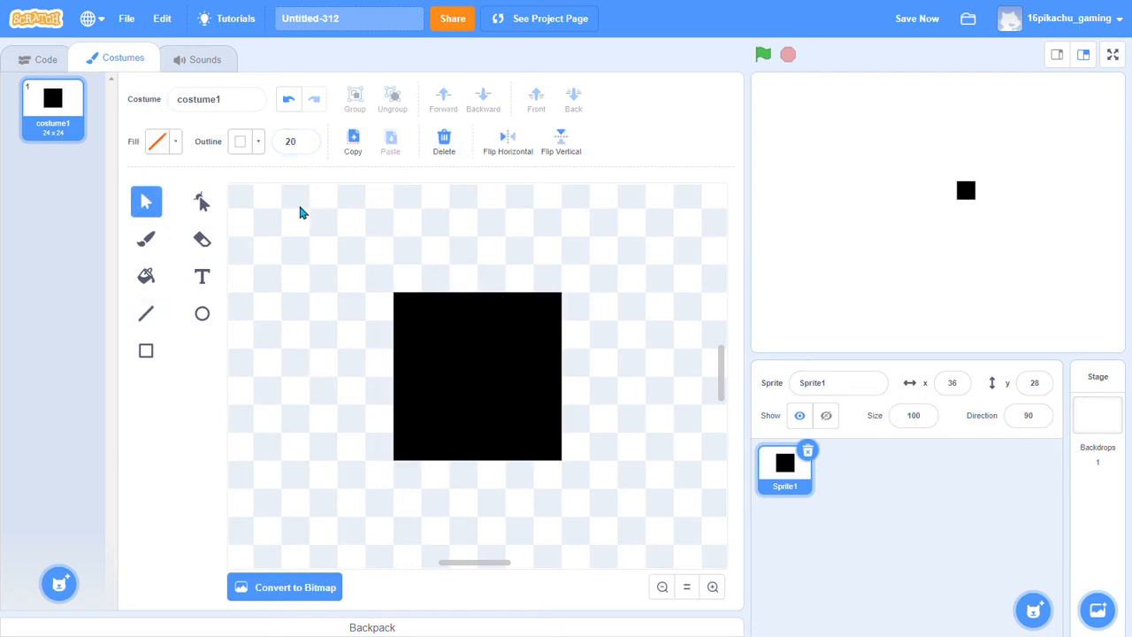
# Draw a short vertical white eye with the Line tool at width 10, in the square's upper half just right of centre
pyautogui.click(159, 316)
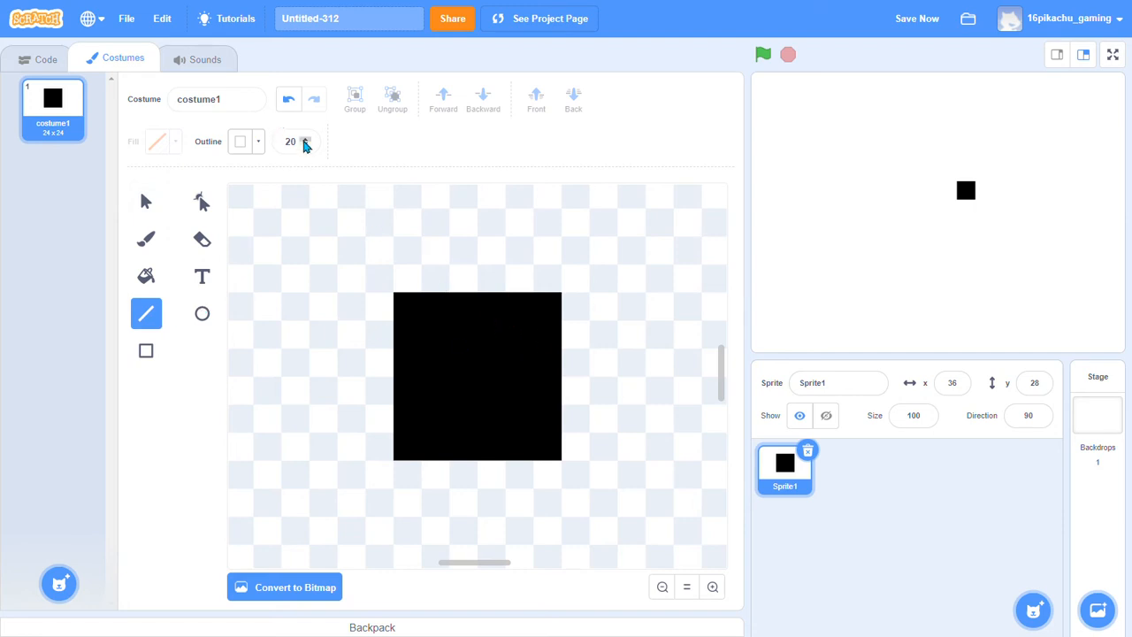
pyautogui.click(305, 146)
pyautogui.click(306, 144)
pyautogui.click(305, 144)
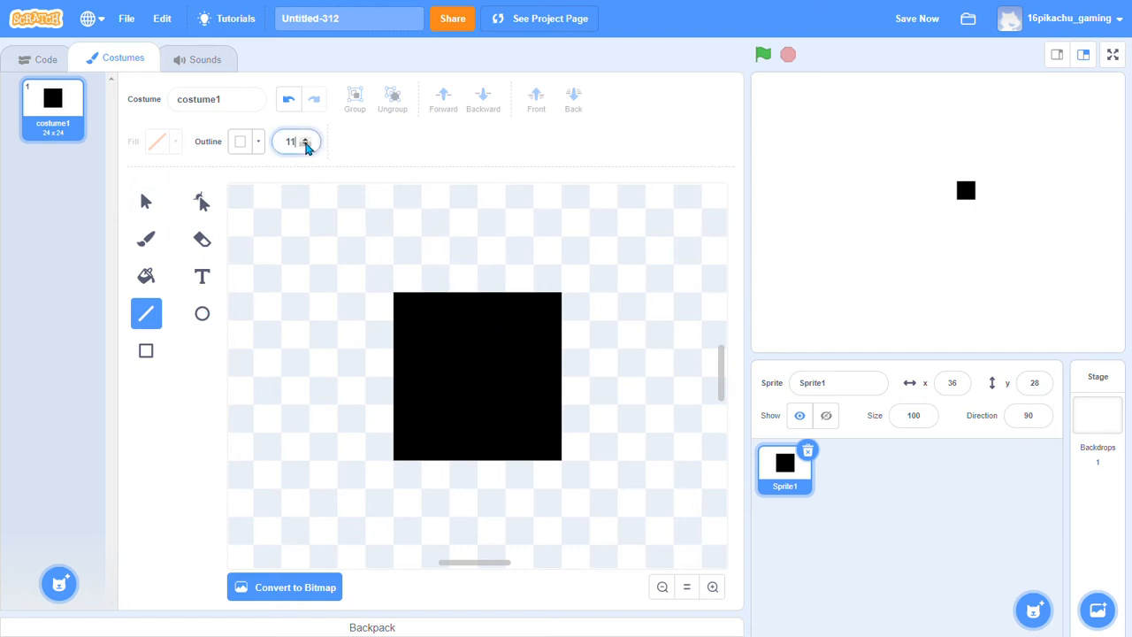
pyautogui.click(305, 144)
pyautogui.click(467, 245)
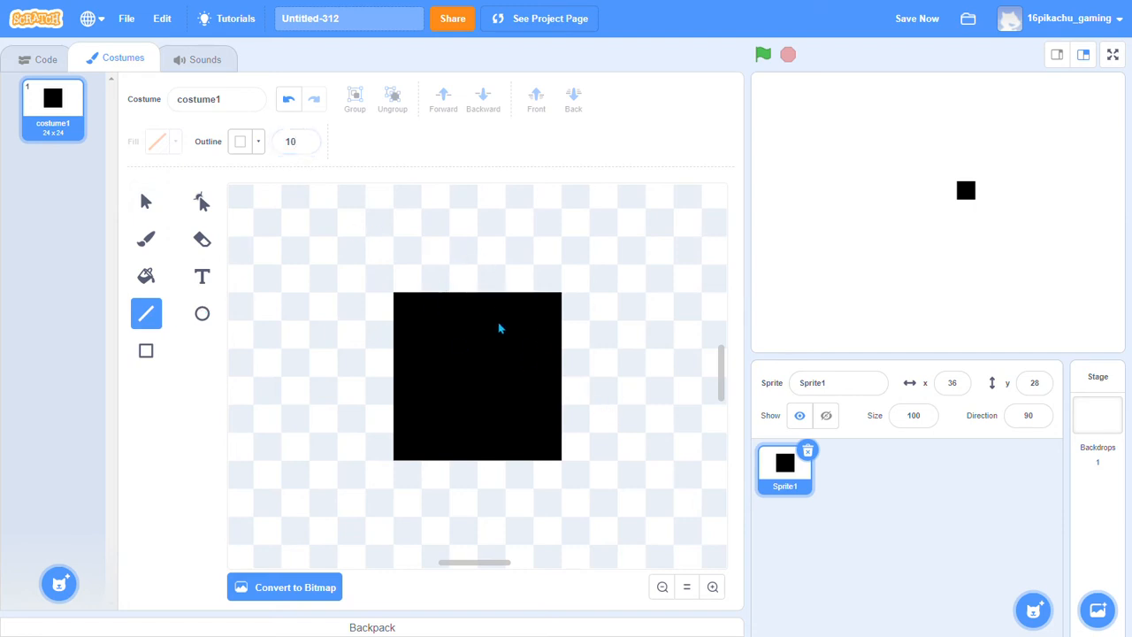
pyautogui.moveTo(497, 338); pyautogui.dragTo(495, 359)
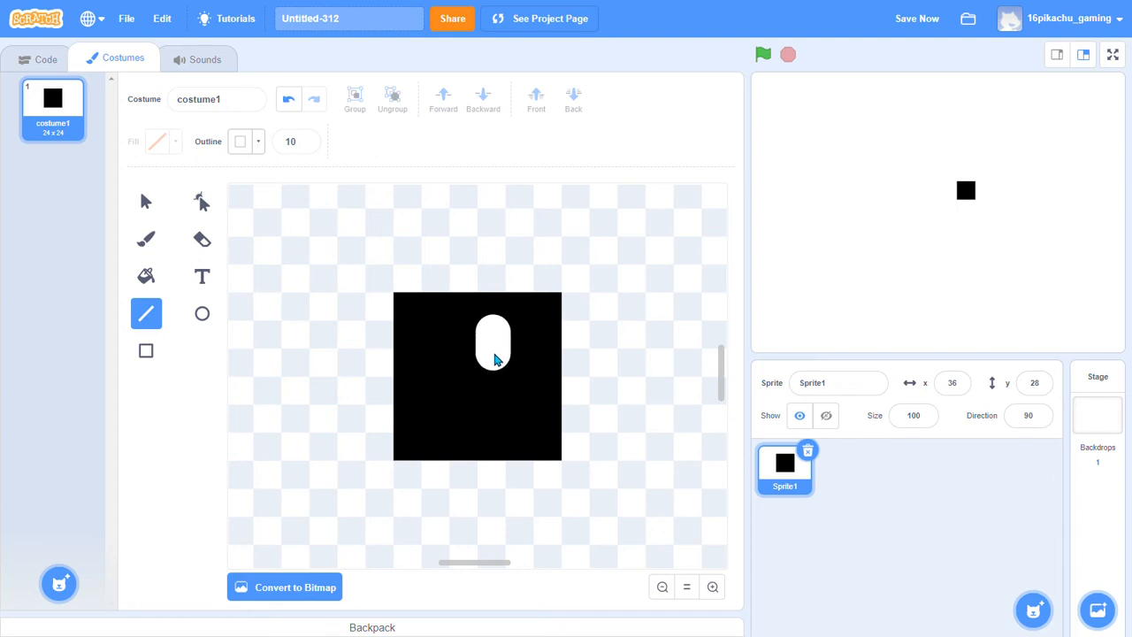
# Duplicate the white eye and place the copy just right of the original at the same height
pyautogui.click(146, 200)
pyautogui.click(522, 354)
pyautogui.click(494, 347)
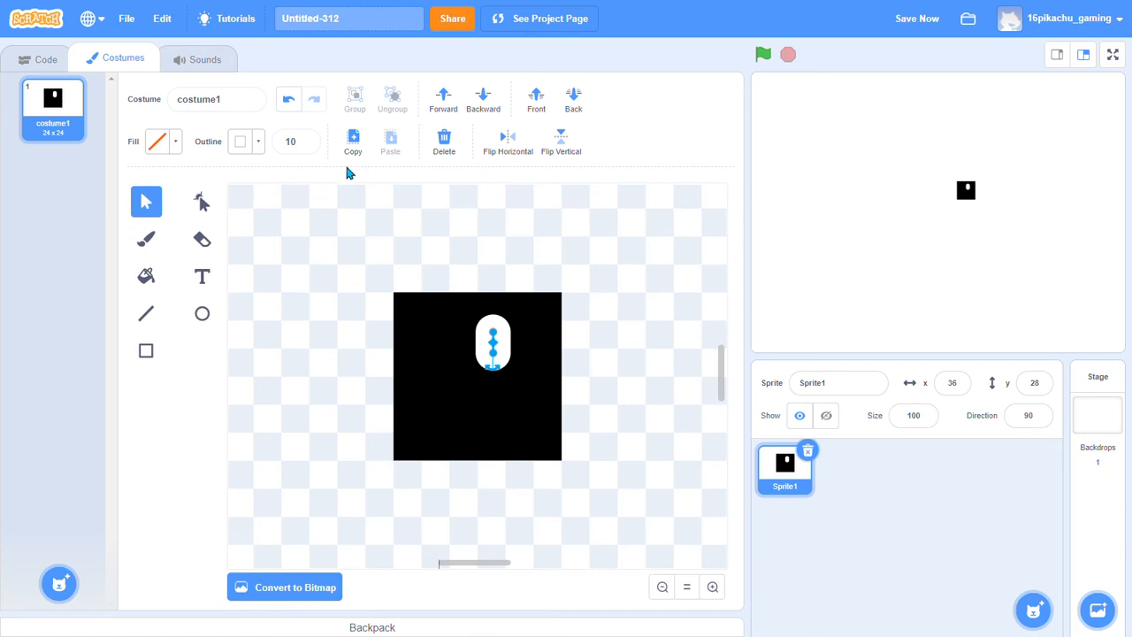
pyautogui.click(354, 146)
pyautogui.click(390, 141)
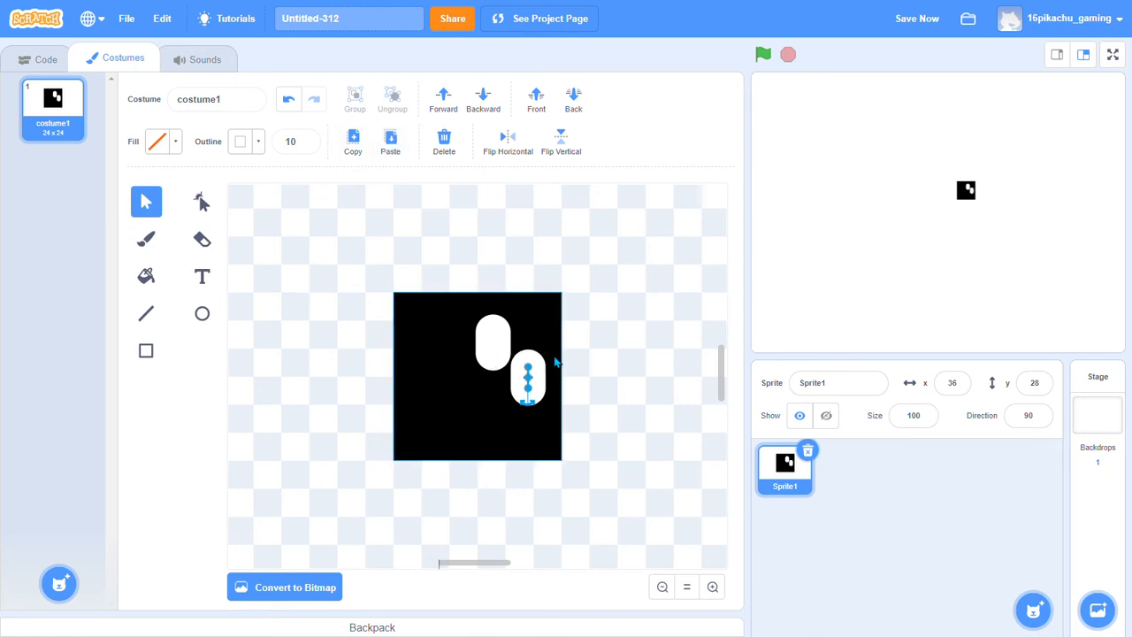
pyautogui.moveTo(542, 389); pyautogui.dragTo(553, 356)
pyautogui.click(593, 374)
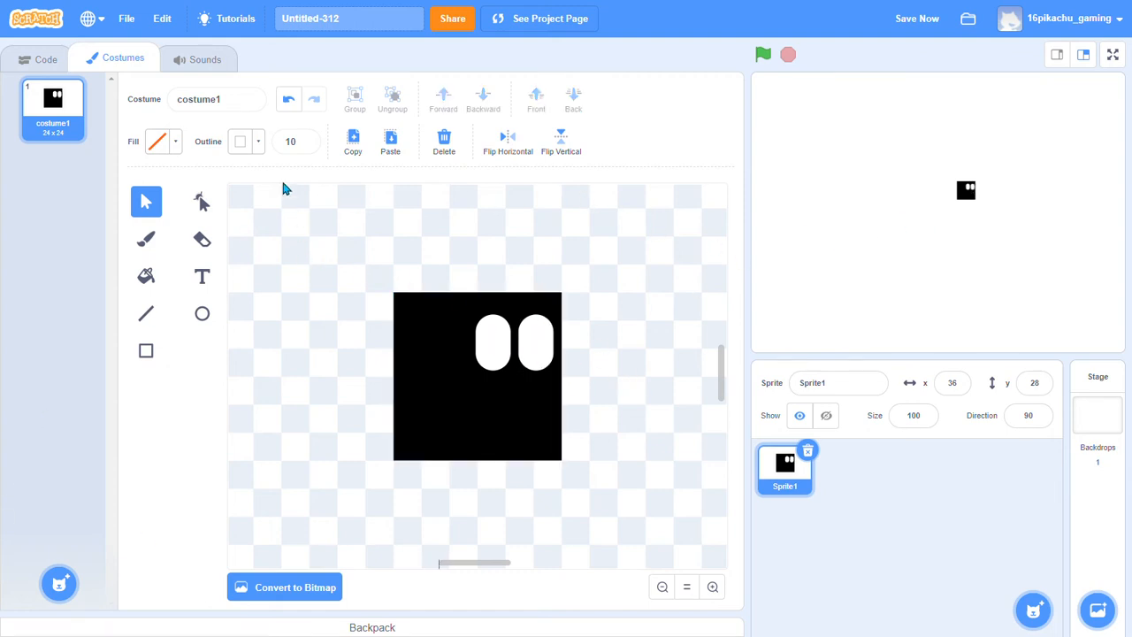
# Set the black square sprite's size to 300
pyautogui.click(44, 58)
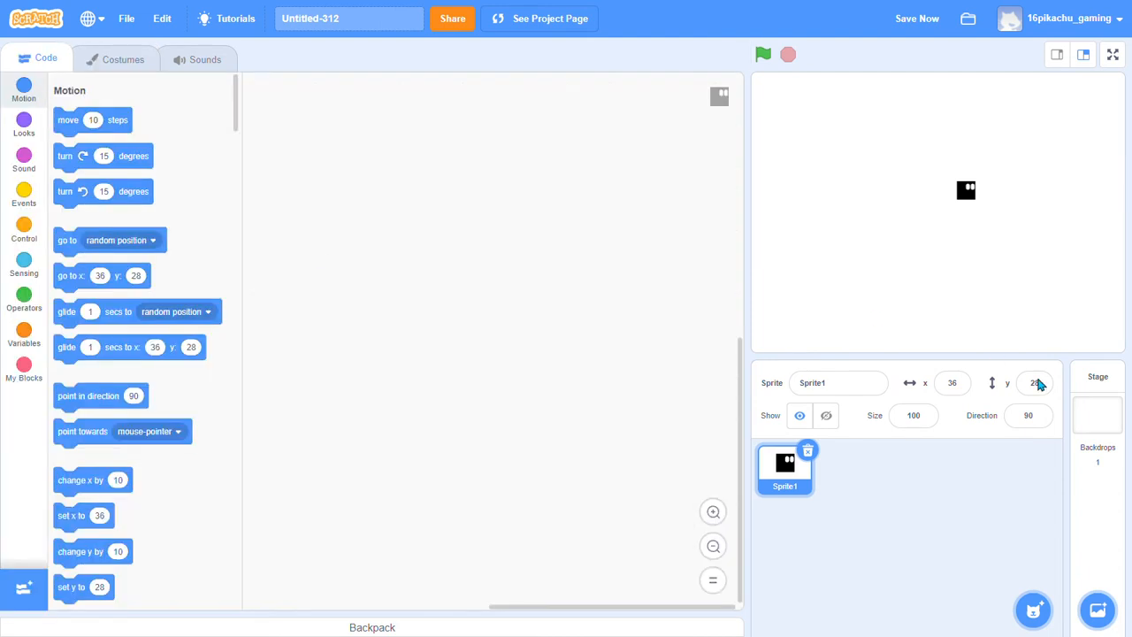
pyautogui.click(927, 421)
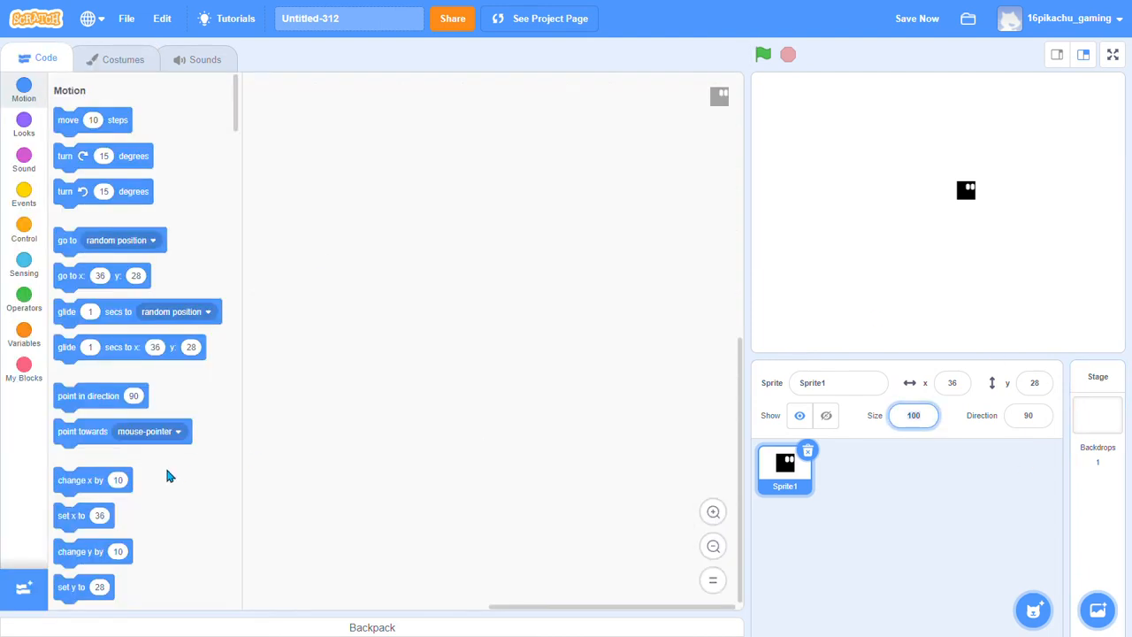
pyautogui.press('Return')
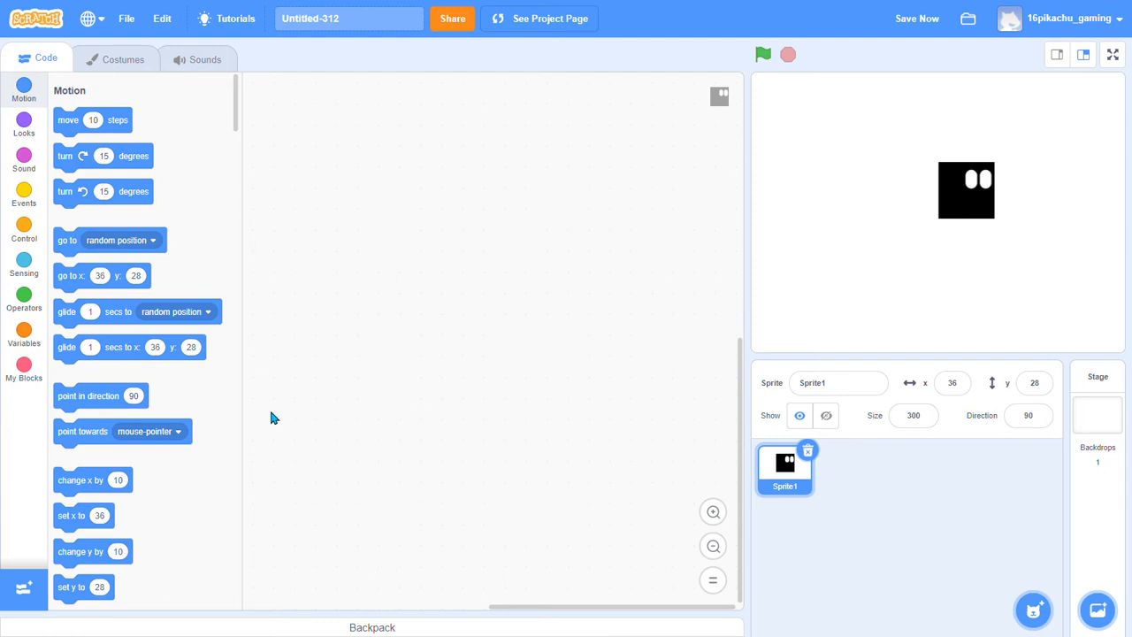
# Move the black square near the stage's lower-left corner, about x -179, y -106, and save the project
pyautogui.moveTo(980, 198); pyautogui.dragTo(812, 314)
pyautogui.hotkey('ctrl', 's')
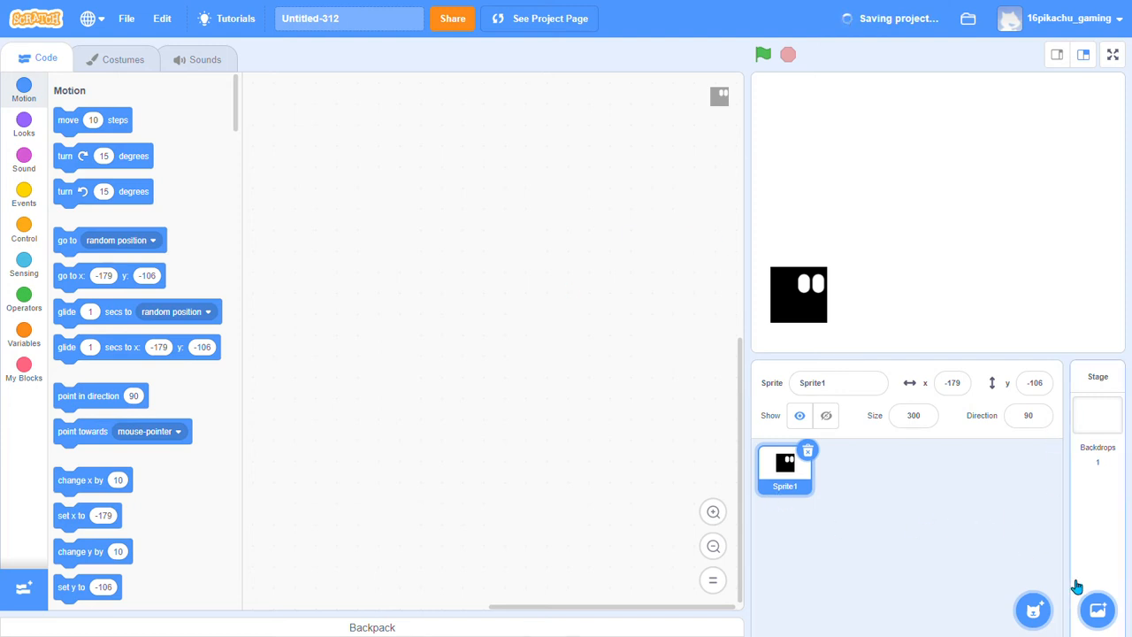
# Start painting a new sprite with the Rectangle tool and a dark grey fill of saturation 0 and brightness 35
pyautogui.moveTo(1032, 609)
pyautogui.click(1040, 557)
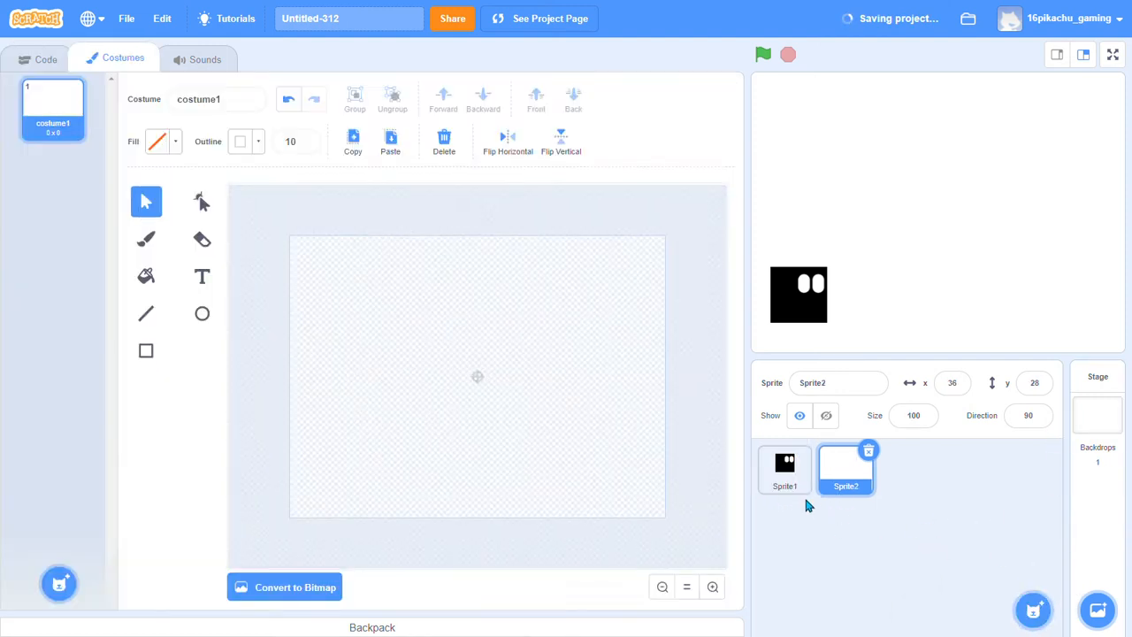
pyautogui.click(148, 352)
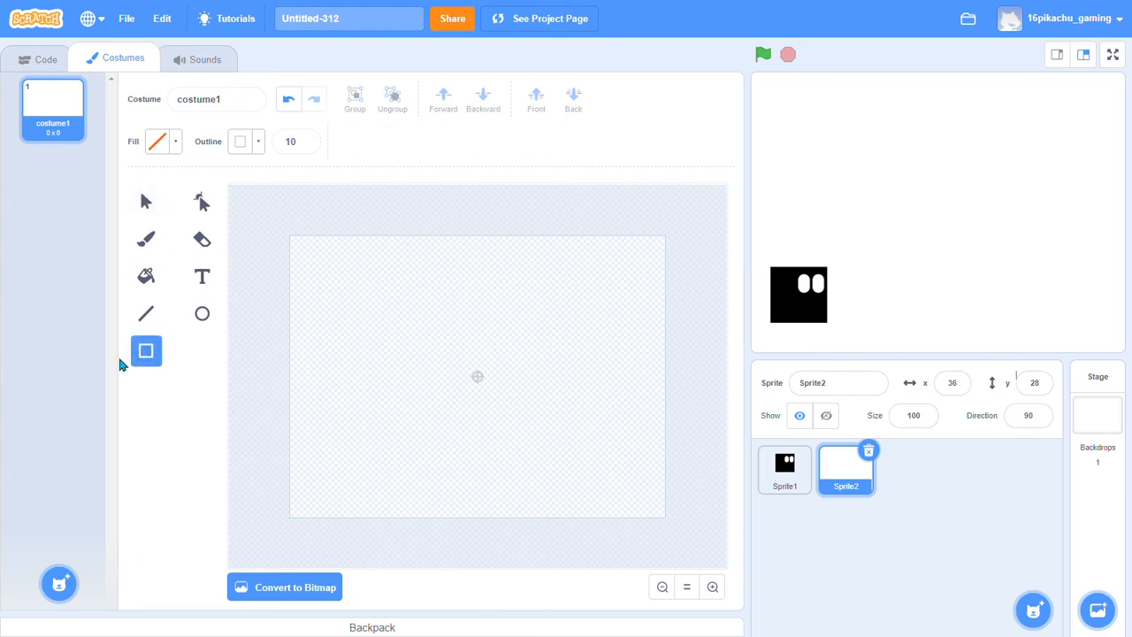
pyautogui.click(176, 144)
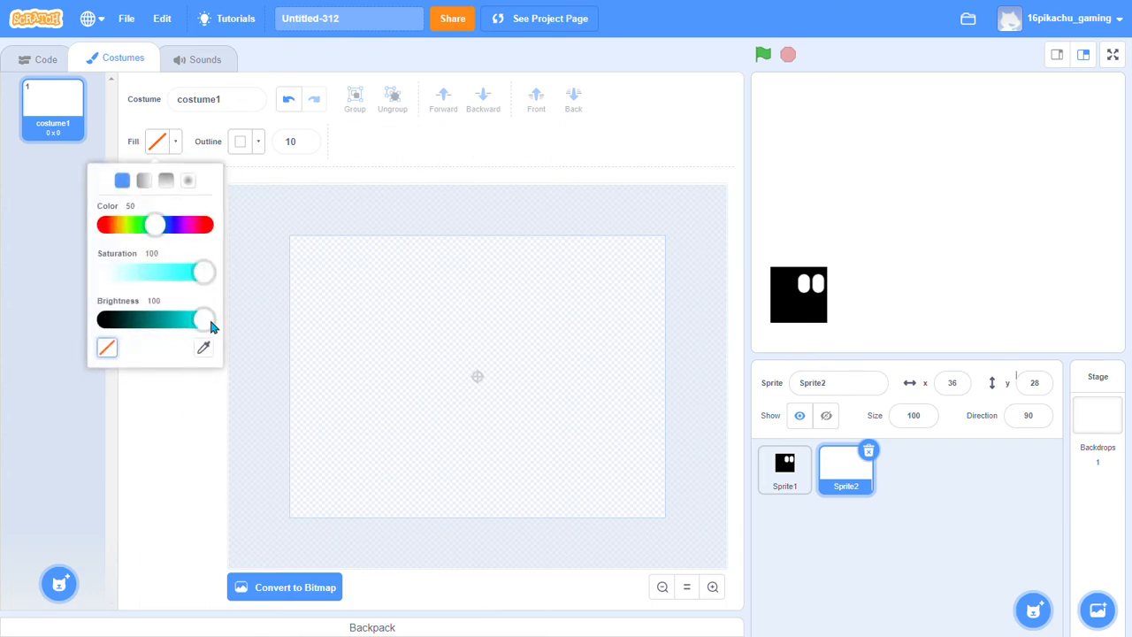
pyautogui.moveTo(209, 326); pyautogui.dragTo(147, 341)
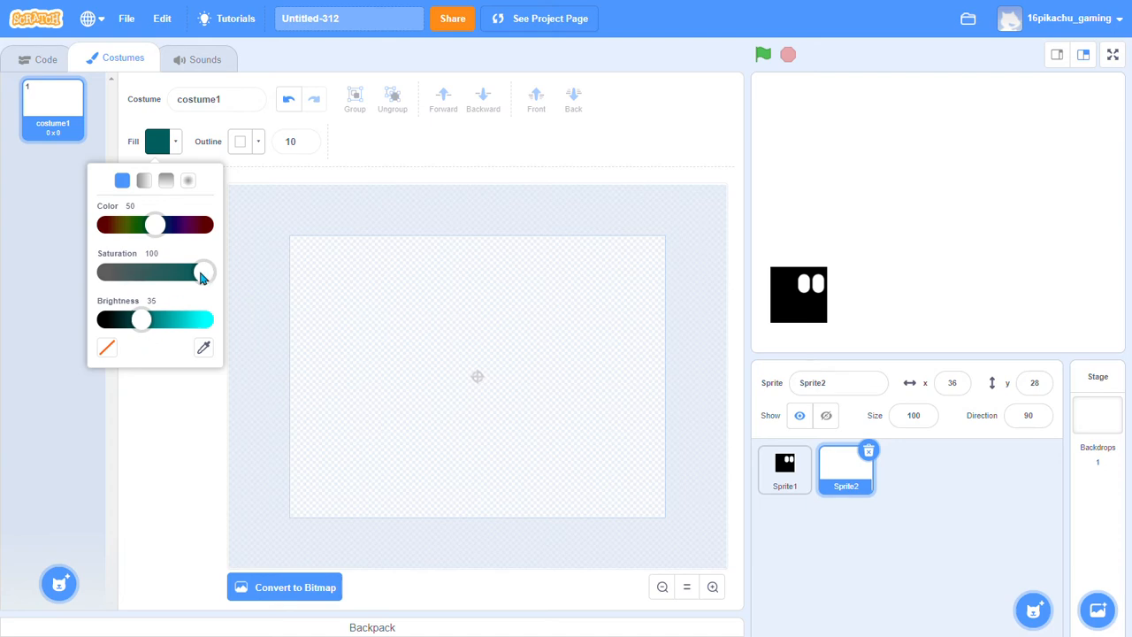
pyautogui.moveTo(203, 272); pyautogui.dragTo(59, 271)
pyautogui.click(155, 442)
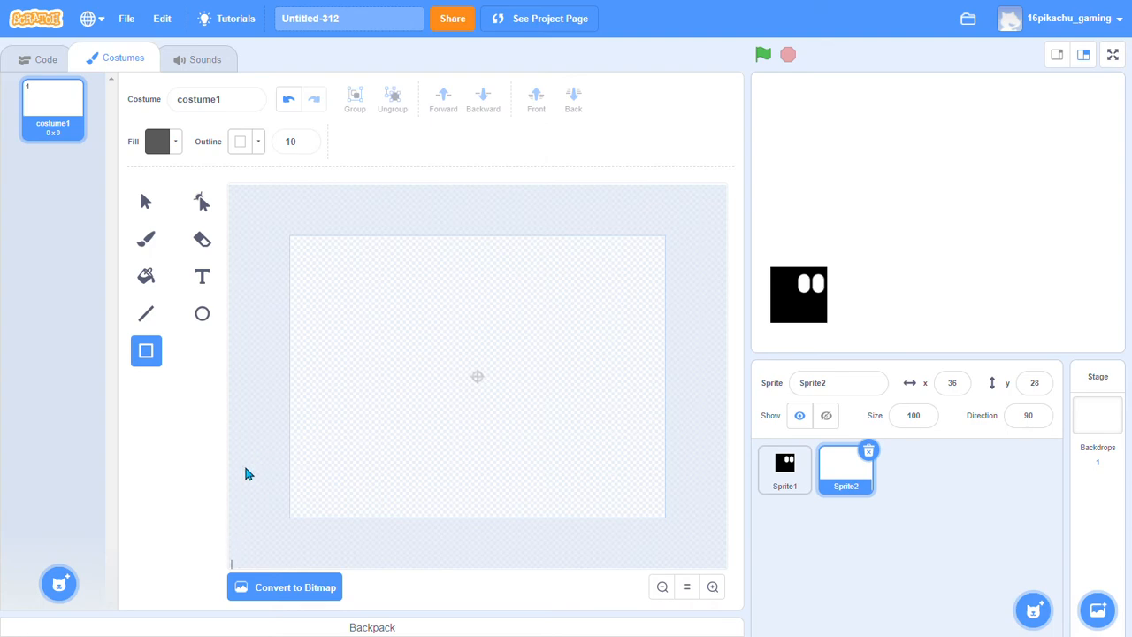
# Draw a ground rectangle about 610 by 122 across the canvas's lower edge, extending past both sides, and remove its outline
pyautogui.moveTo(246, 470); pyautogui.dragTo(716, 562)
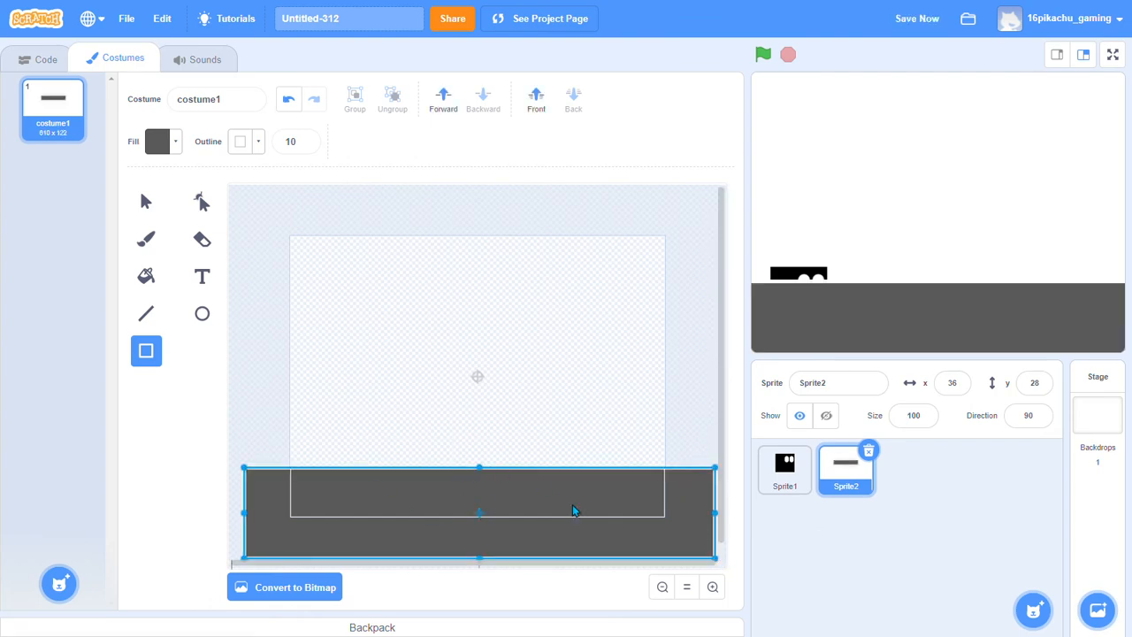
pyautogui.click(656, 424)
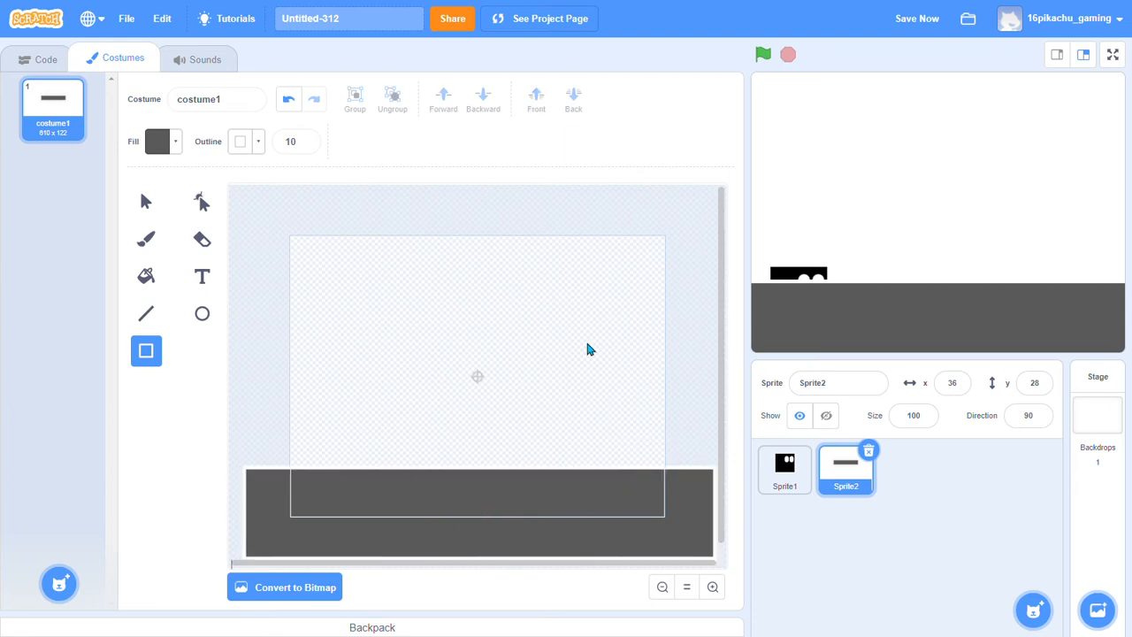
pyautogui.click(146, 201)
pyautogui.click(468, 483)
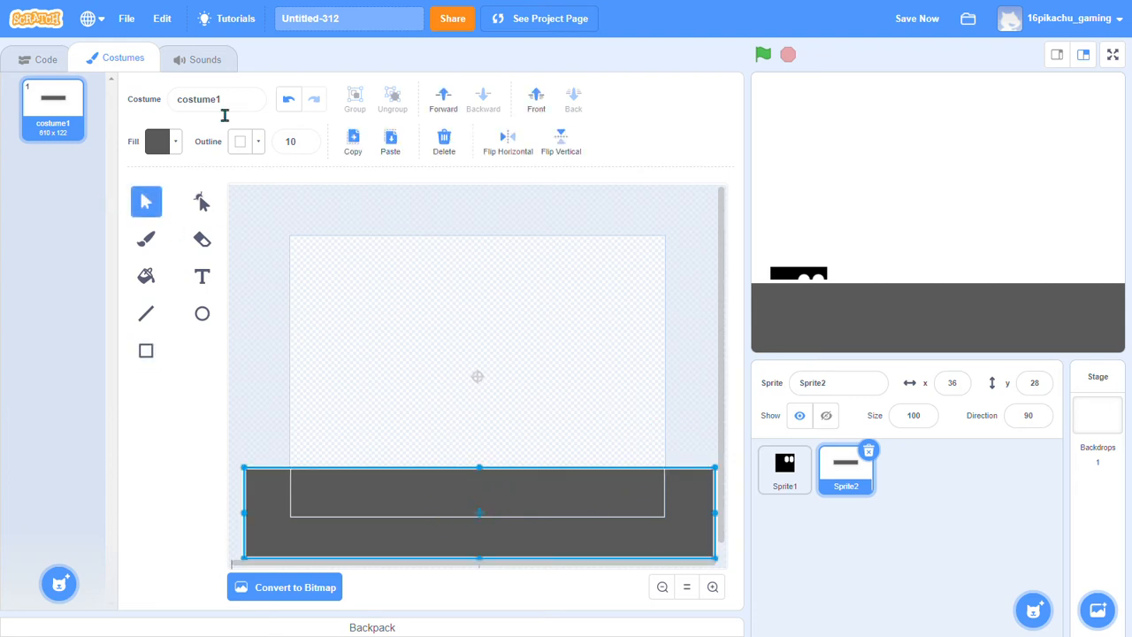
pyautogui.click(262, 146)
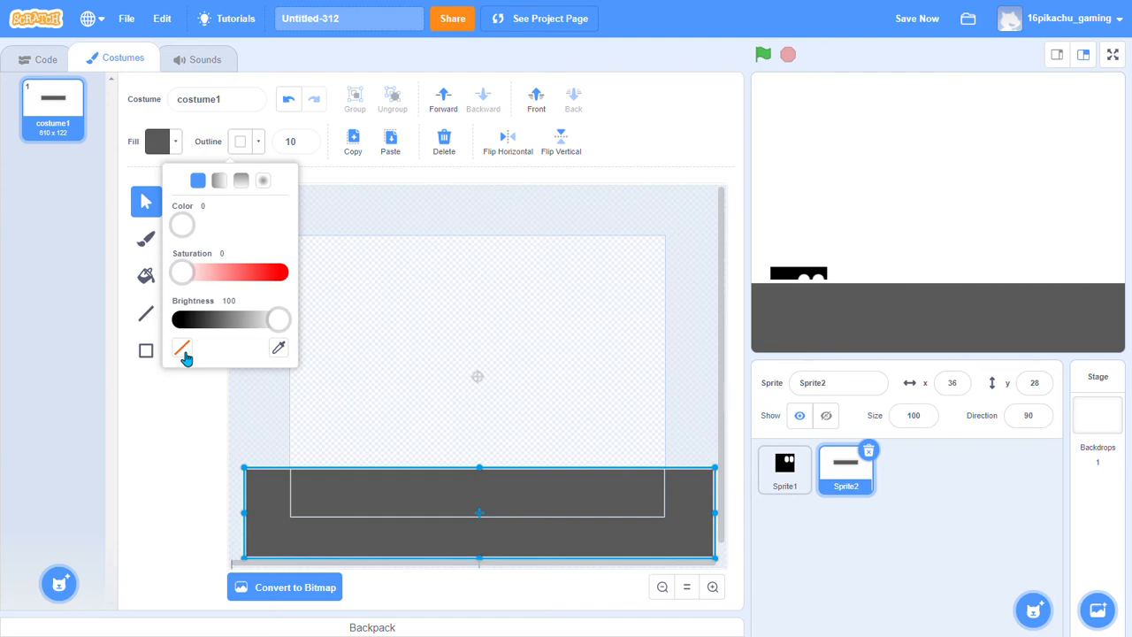
pyautogui.click(183, 350)
pyautogui.click(152, 470)
pyautogui.click(317, 371)
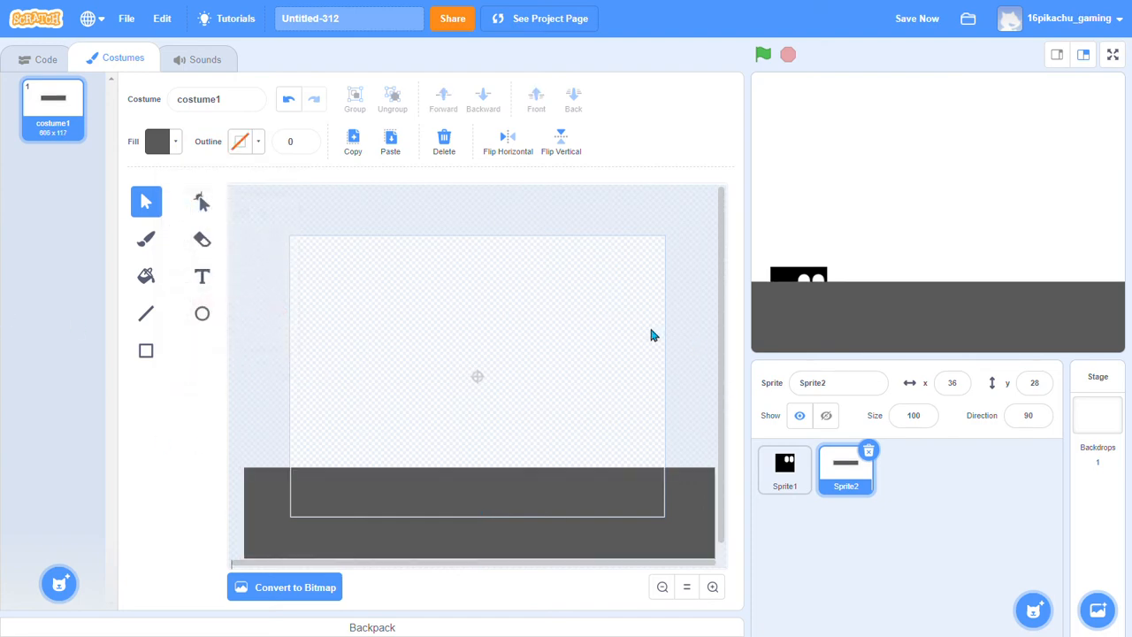
# Lower the ground on the stage to about x 32, y -2 and rest the black square on it at about x -178, y -85
pyautogui.moveTo(877, 307); pyautogui.dragTo(875, 329)
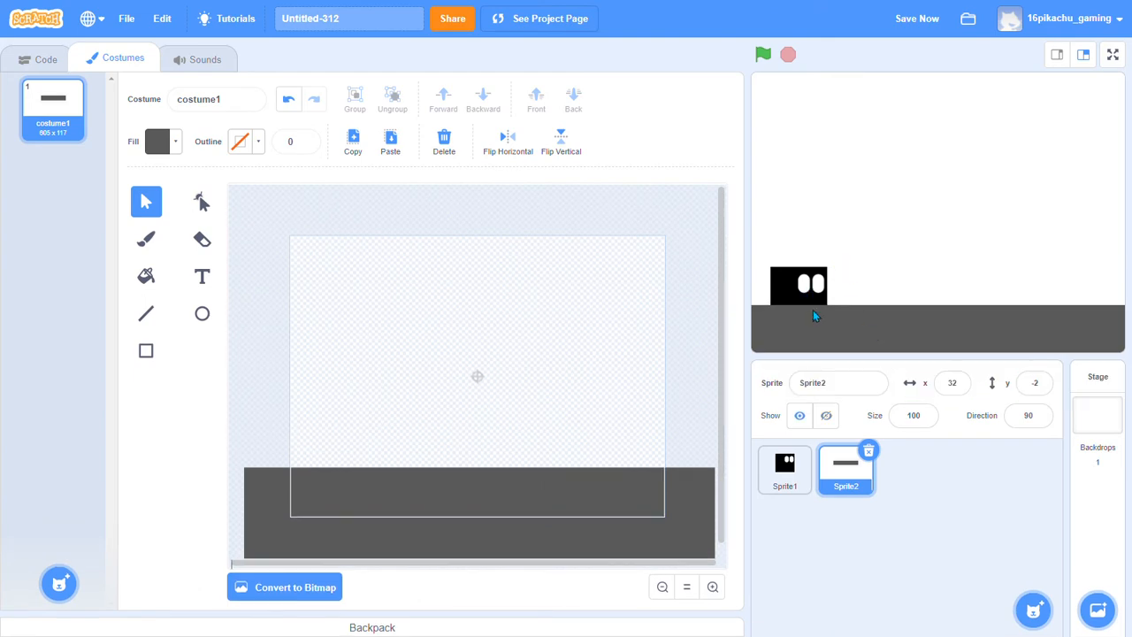
pyautogui.moveTo(785, 281); pyautogui.dragTo(787, 274)
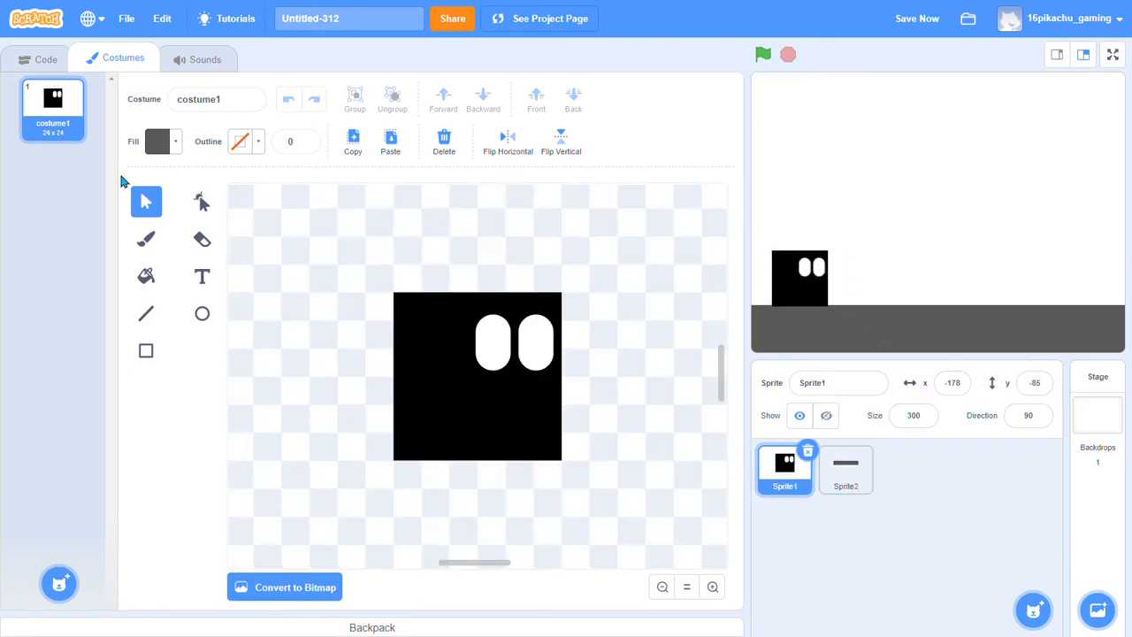
pyautogui.click(39, 60)
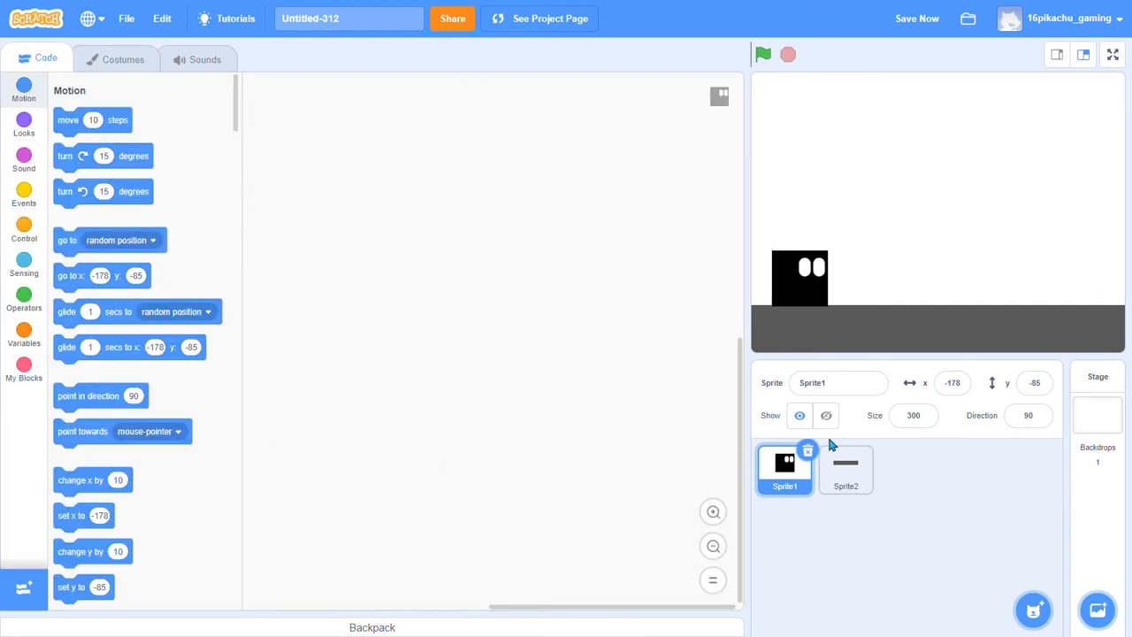
# Start painting a third sprite with the Line tool and a dark grey outline of saturation 0 and brightness 35
pyautogui.moveTo(1033, 609)
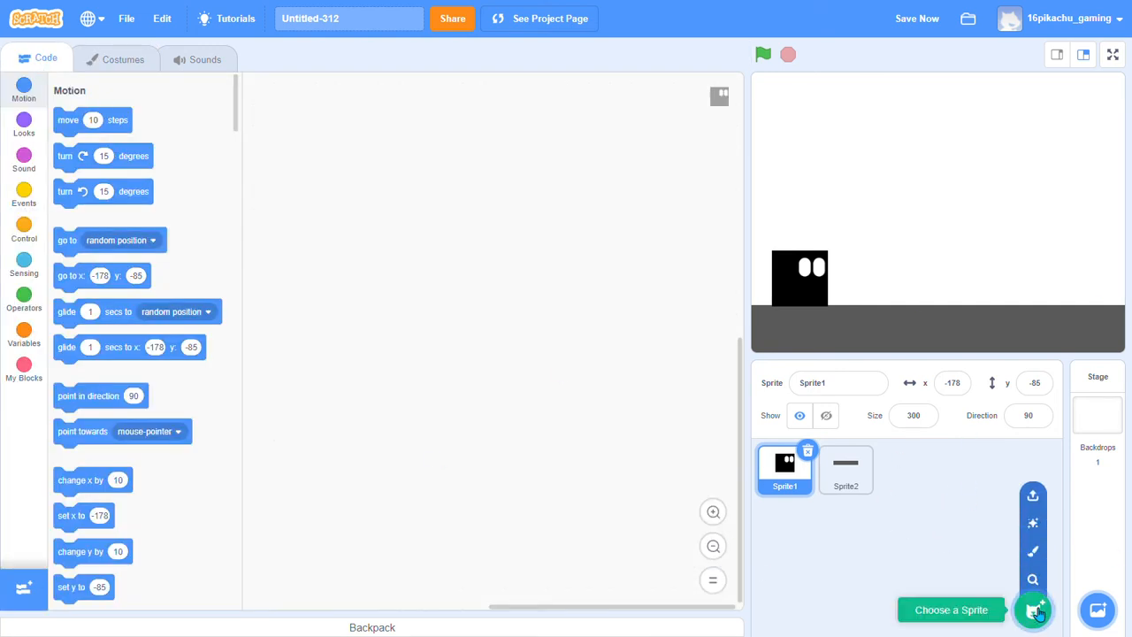
pyautogui.click(1032, 548)
pyautogui.click(716, 590)
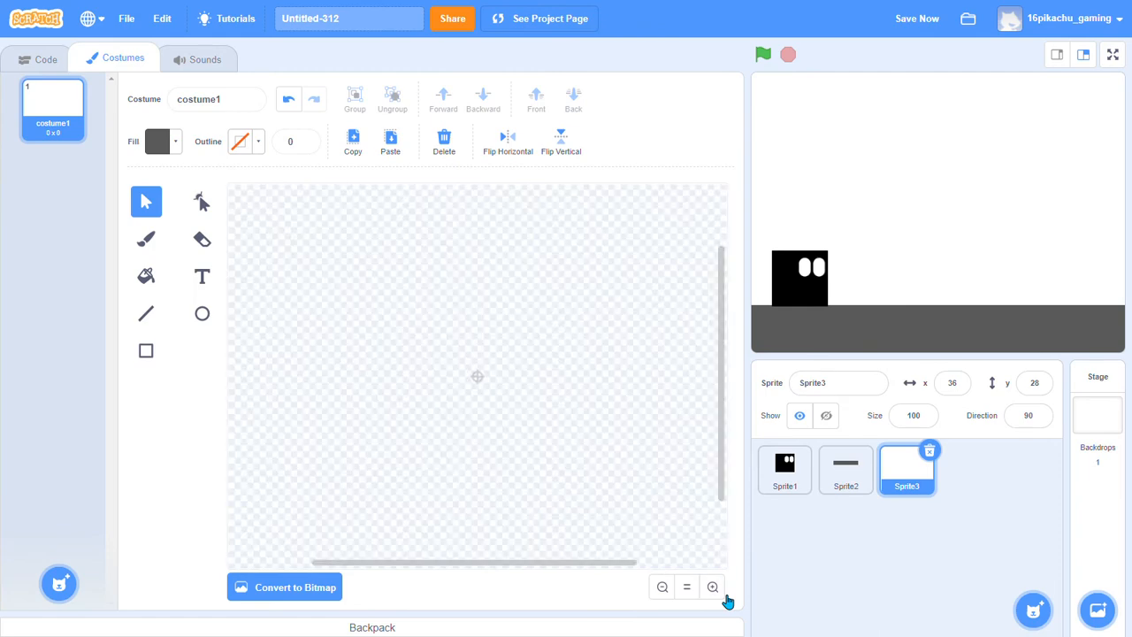
pyautogui.click(143, 313)
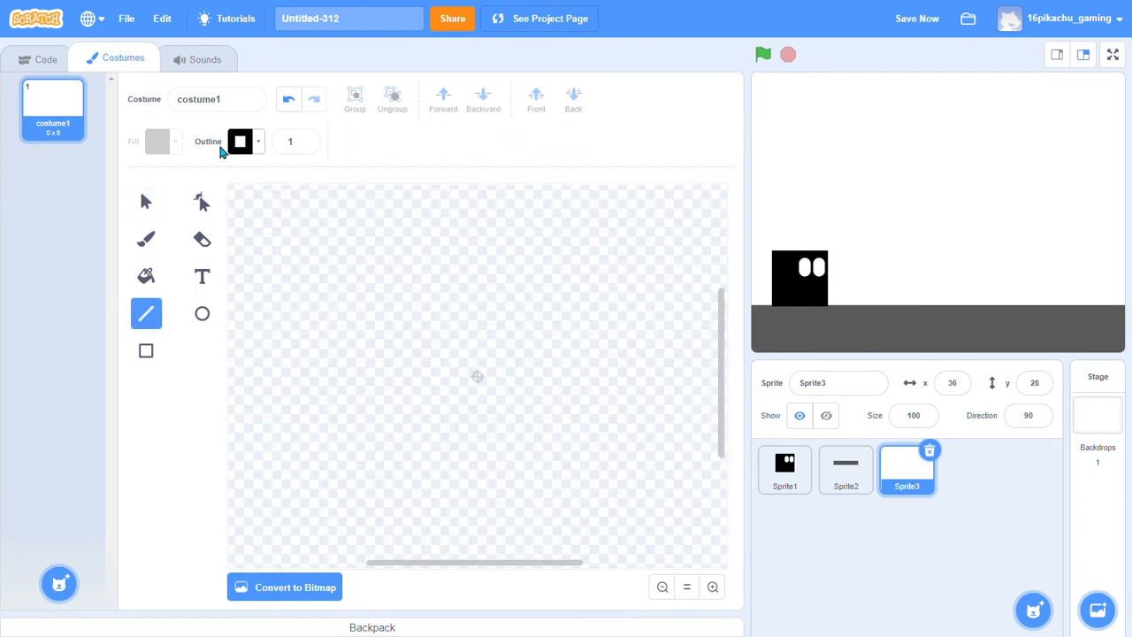
pyautogui.click(257, 145)
pyautogui.moveTo(184, 324); pyautogui.dragTo(221, 339)
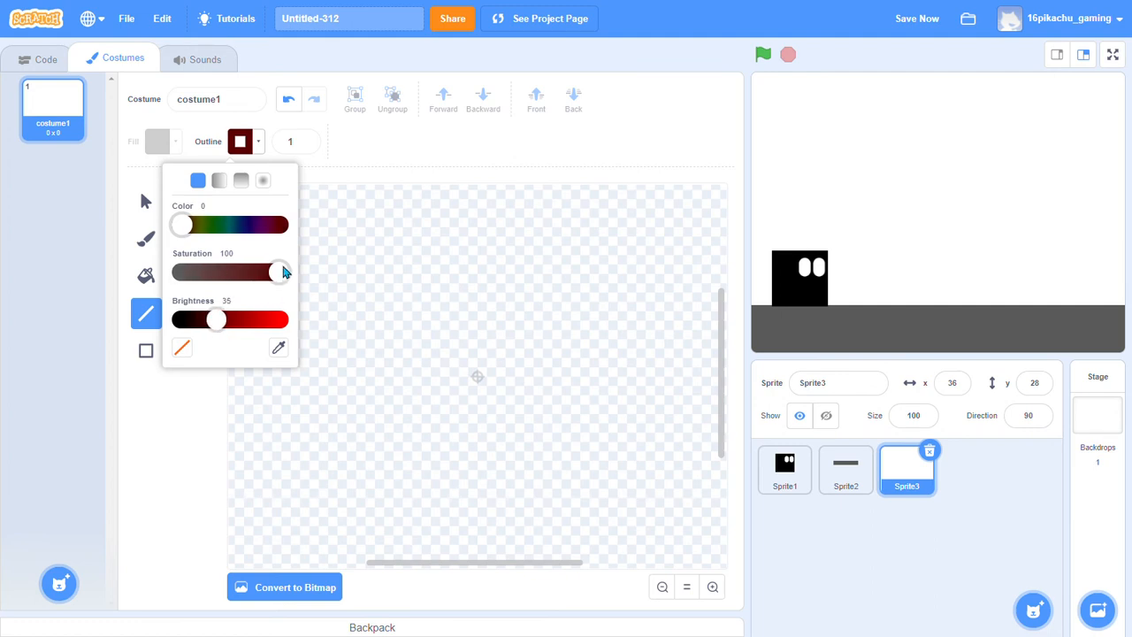
pyautogui.moveTo(283, 271); pyautogui.dragTo(141, 301)
pyautogui.click(187, 458)
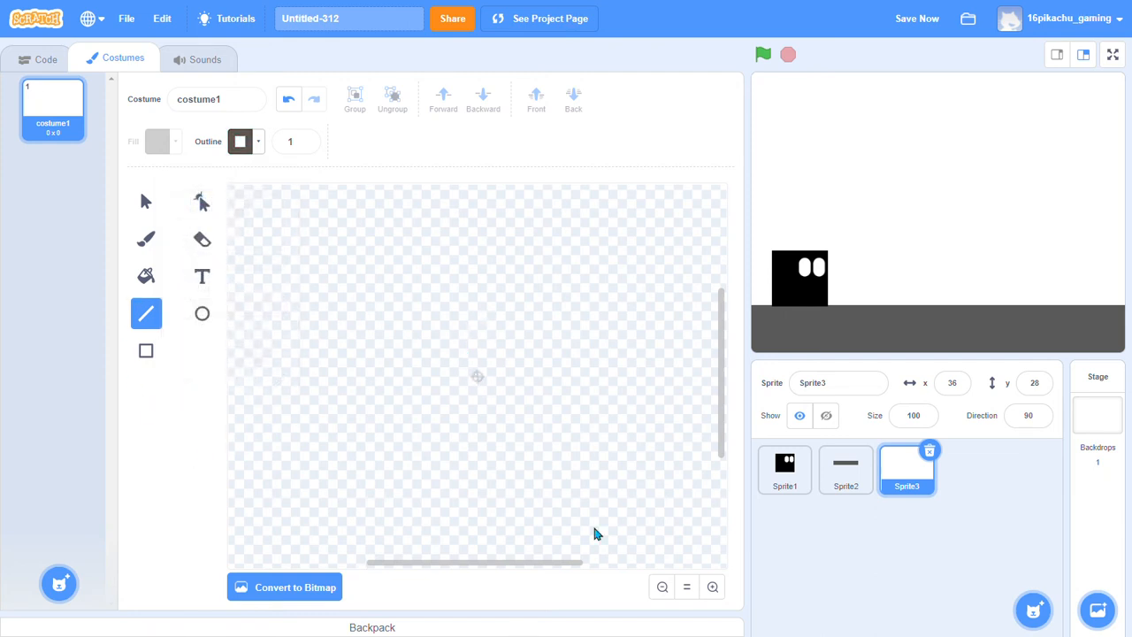
# Draw a closed triangle about 25 by 17 around the canvas centre from three straight lines of width 1
pyautogui.click(713, 586)
pyautogui.click(713, 586)
pyautogui.click(712, 586)
pyautogui.click(713, 587)
pyautogui.click(713, 586)
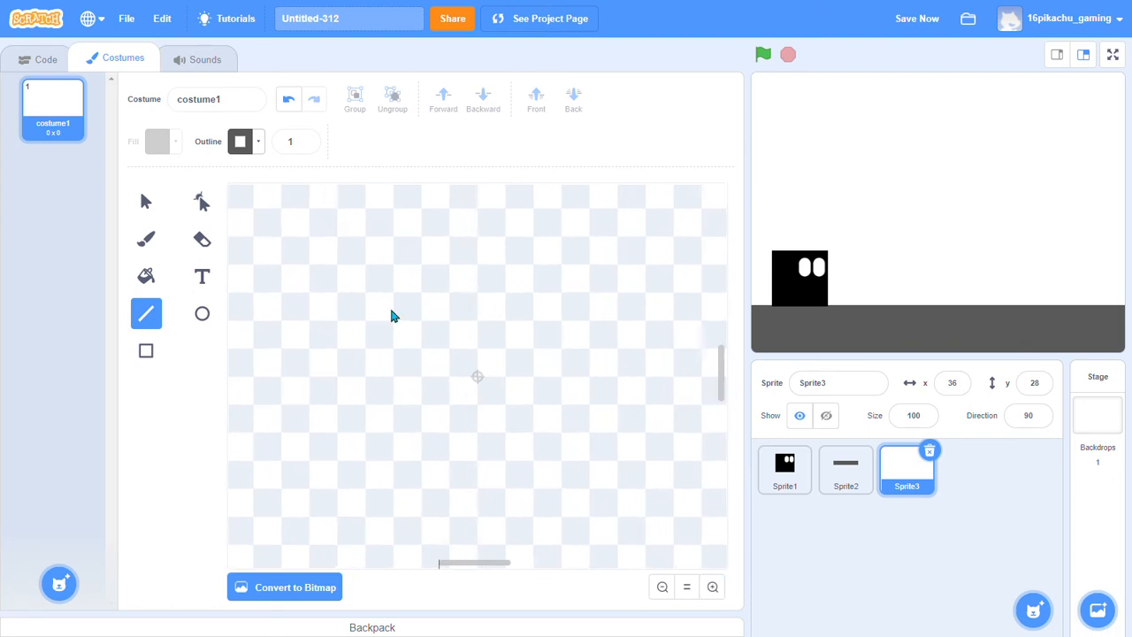
pyautogui.moveTo(475, 292); pyautogui.dragTo(396, 409)
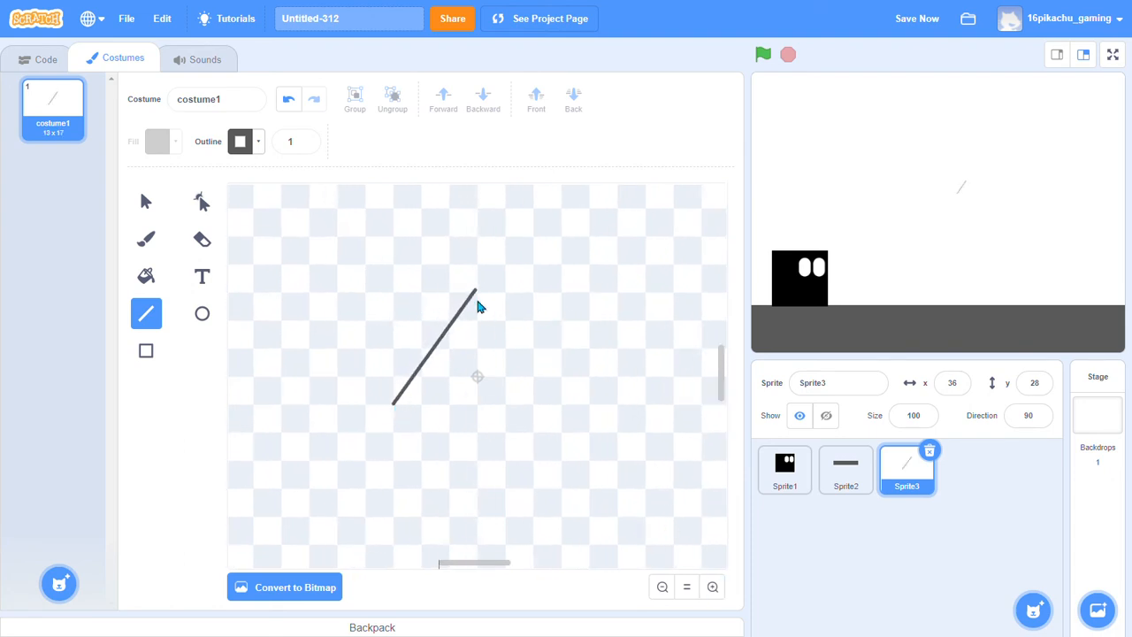
pyautogui.moveTo(475, 291); pyautogui.dragTo(563, 407)
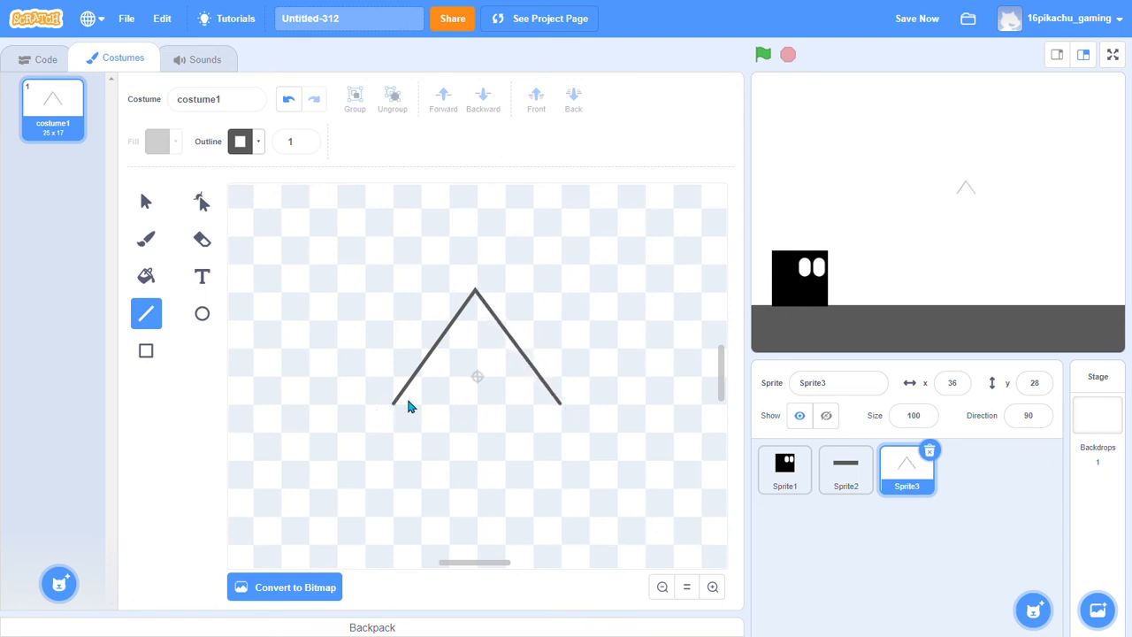
pyautogui.moveTo(394, 404); pyautogui.dragTo(561, 404)
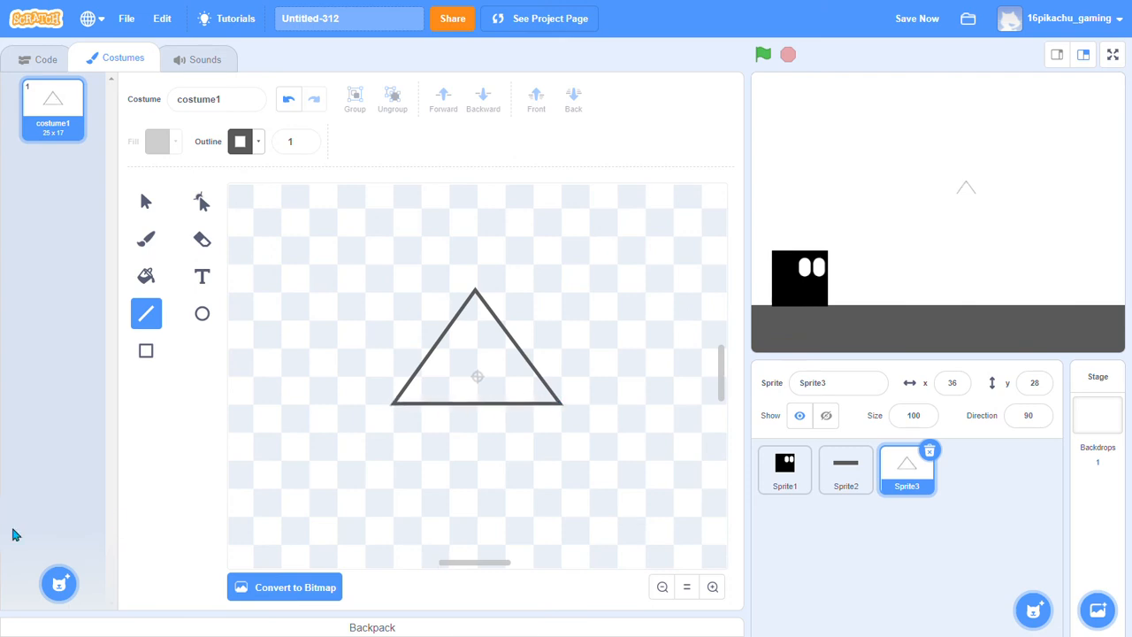
# Fill the triangle with the same dark grey, saturation 0 and brightness 35
pyautogui.click(147, 275)
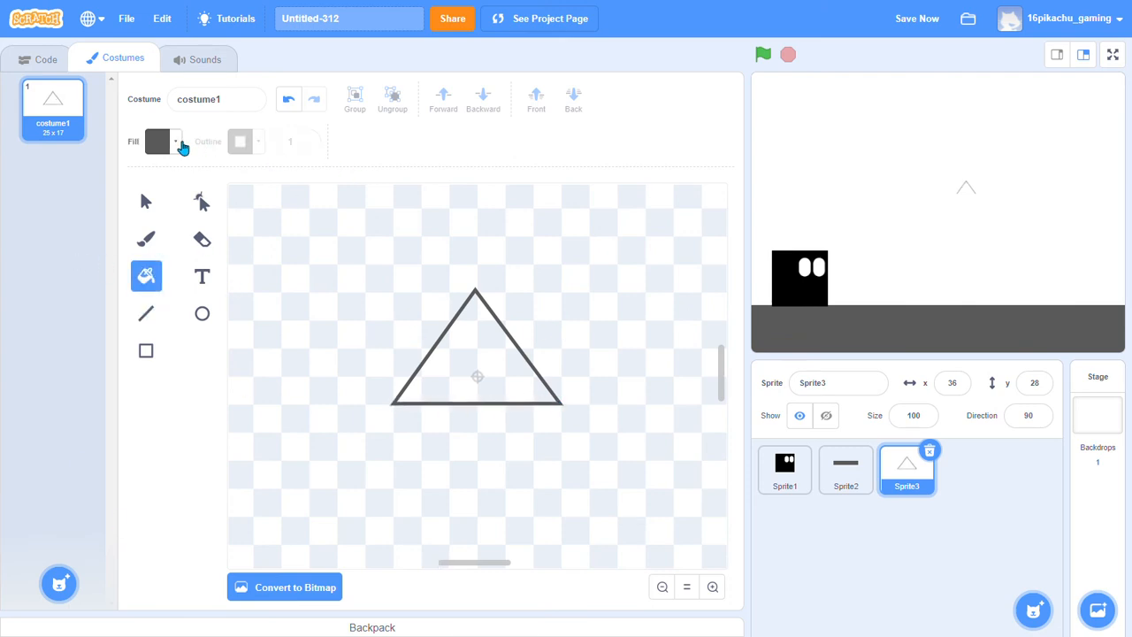
pyautogui.click(520, 375)
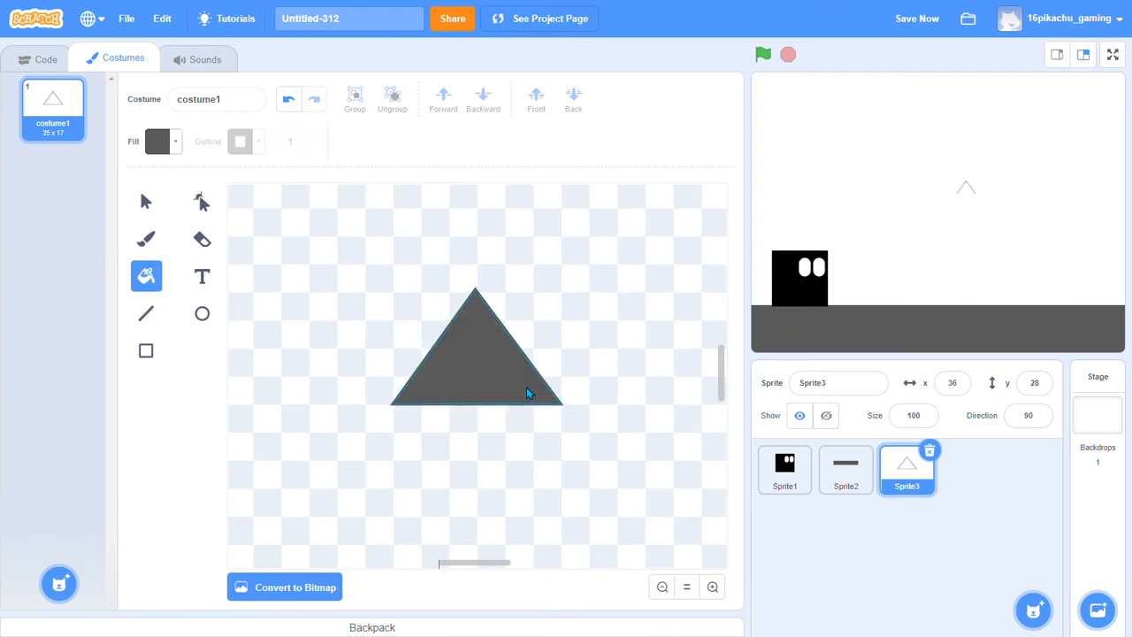
pyautogui.click(180, 142)
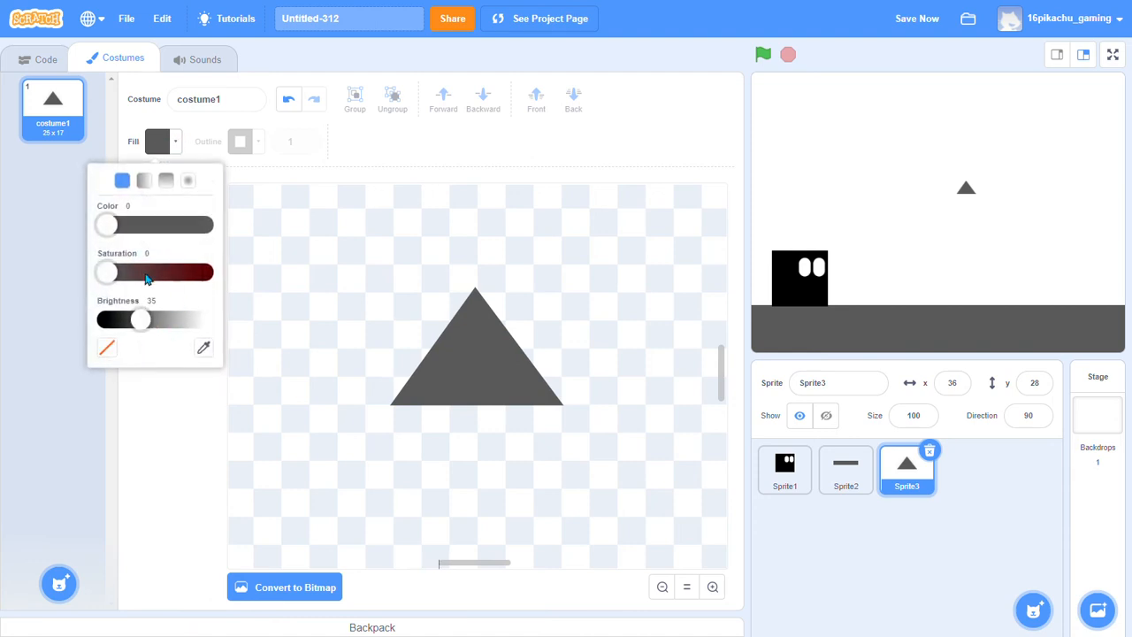
pyautogui.click(137, 479)
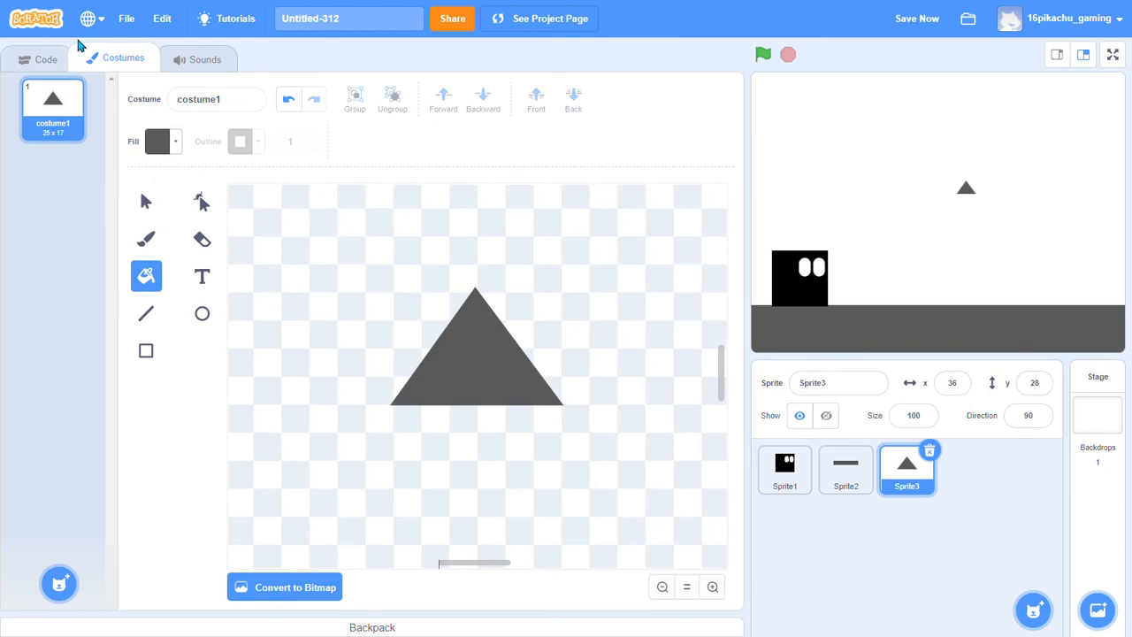
# Enlarge the triangle sprite to size 300 and lower it to about x 60, y -101, just above the ground
pyautogui.click(46, 59)
pyautogui.click(933, 421)
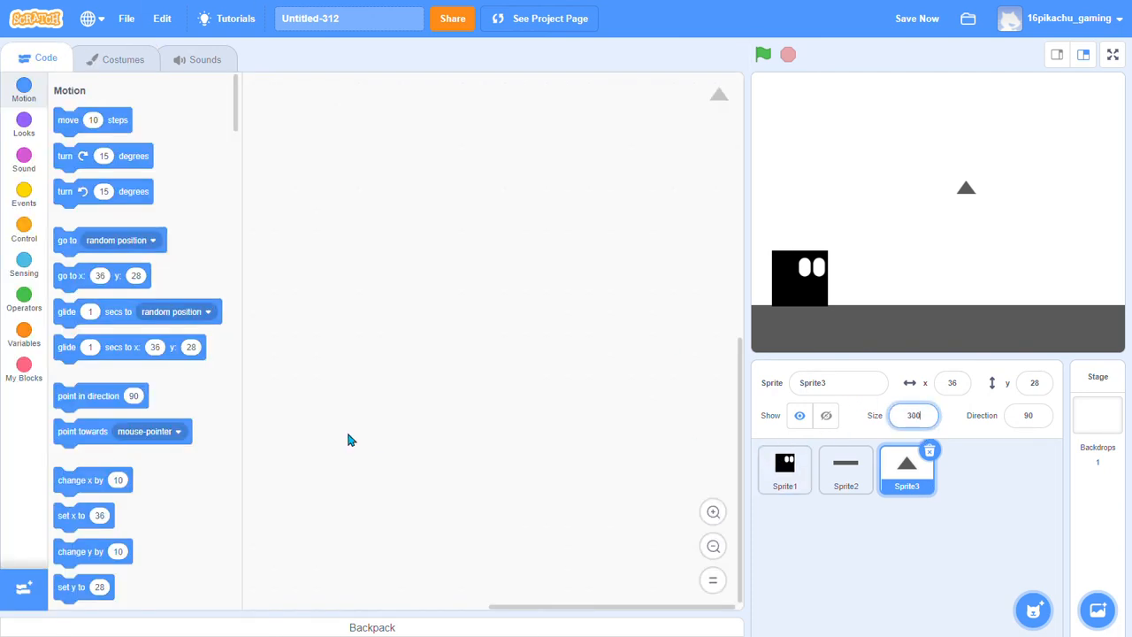
pyautogui.click(348, 434)
pyautogui.moveTo(991, 196); pyautogui.dragTo(995, 292)
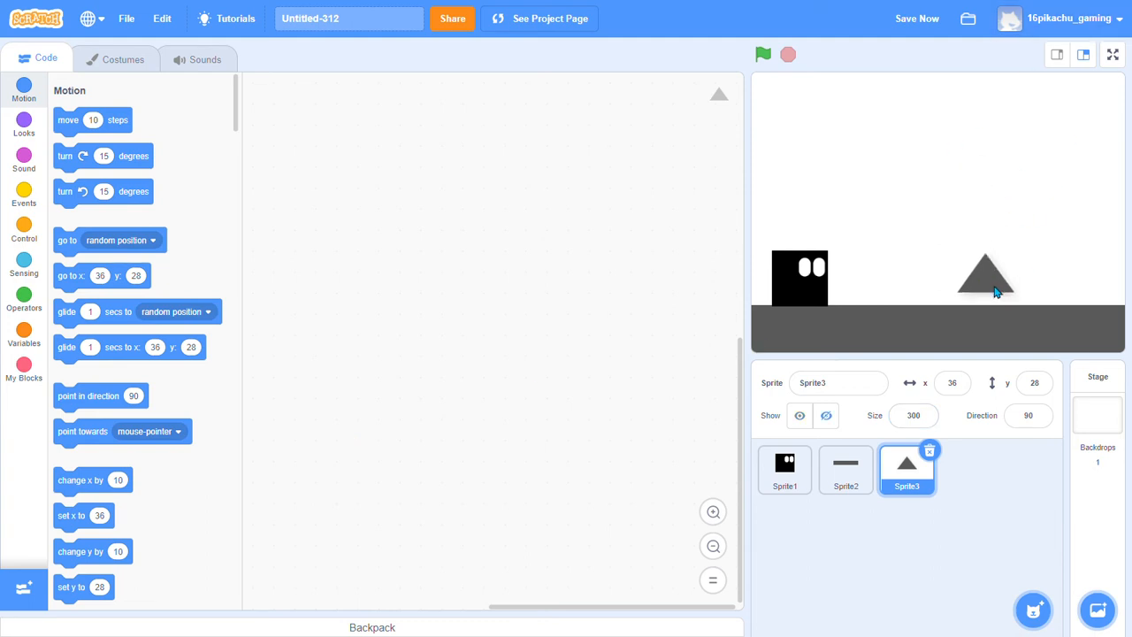
# Set the triangle's size to 275 and move it to the stage's right edge at about x 249, y -108
pyautogui.click(933, 415)
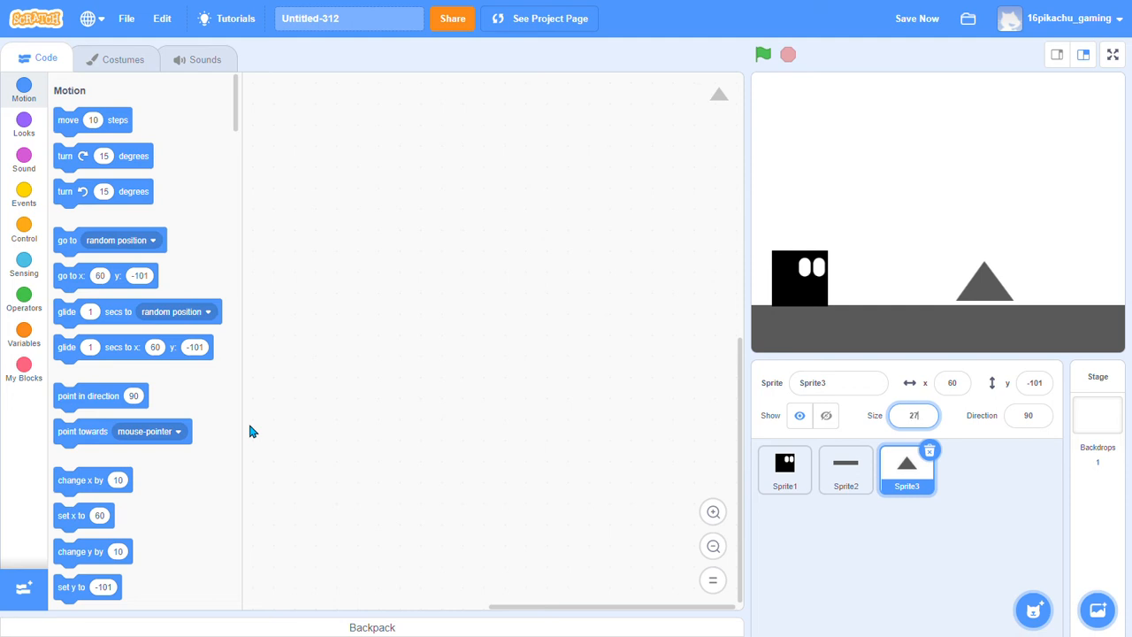
pyautogui.click(250, 425)
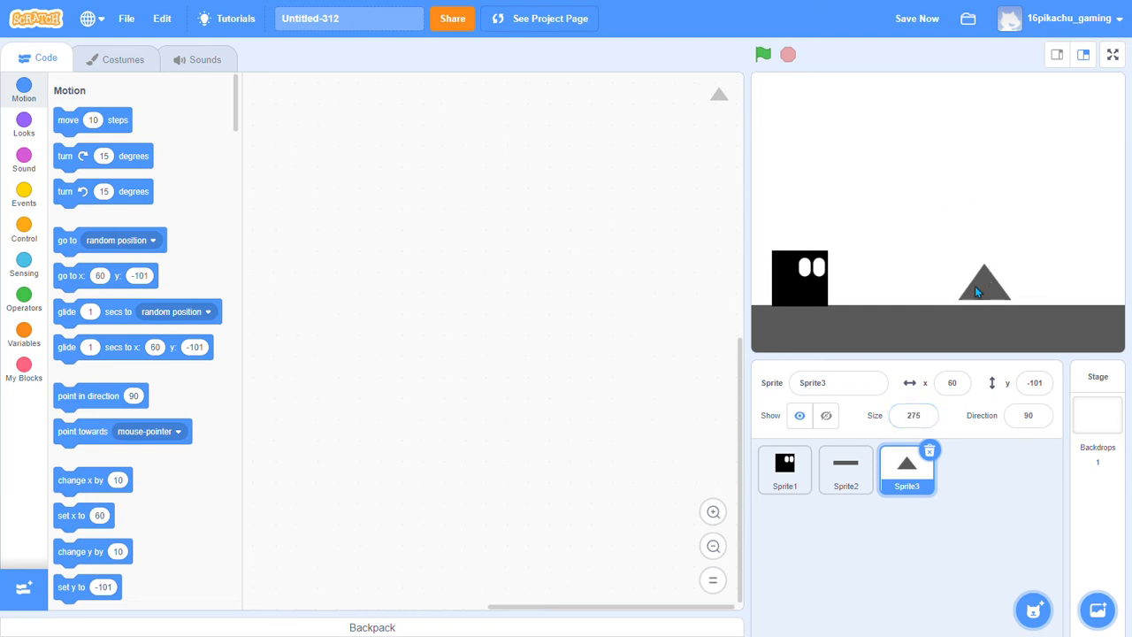
pyautogui.moveTo(977, 292); pyautogui.dragTo(1125, 296)
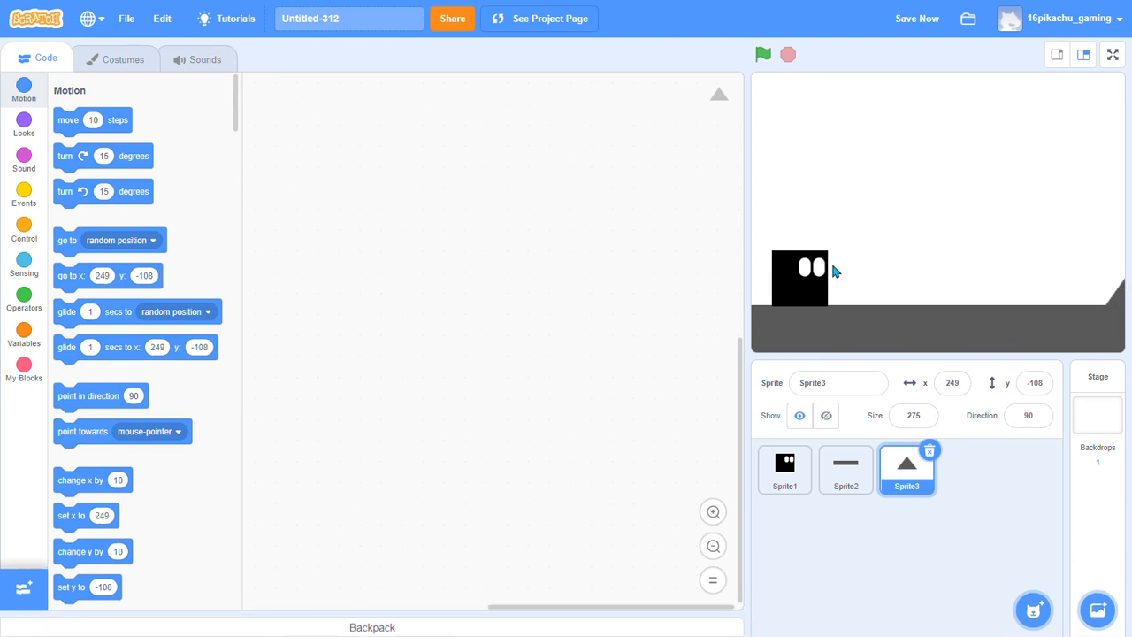
# Rename the black square sprite to "character"
pyautogui.click(790, 469)
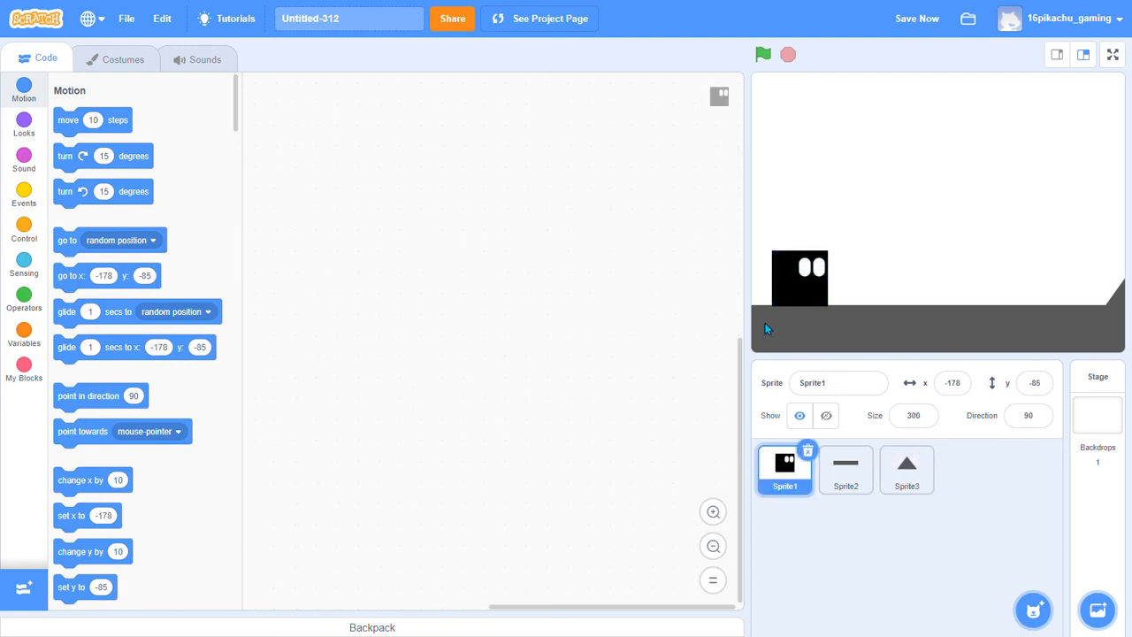
pyautogui.click(868, 397)
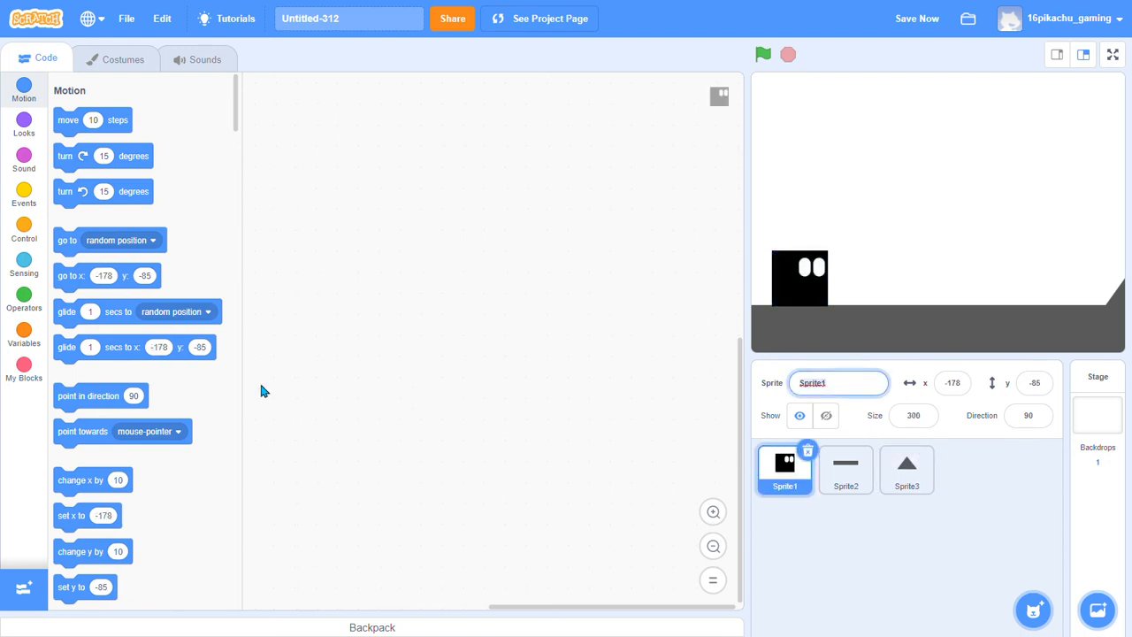
pyautogui.write('character')
pyautogui.press('Return')
# Start a script for the character with a "when flag clicked" block followed by a forever loop
pyautogui.click(24, 195)
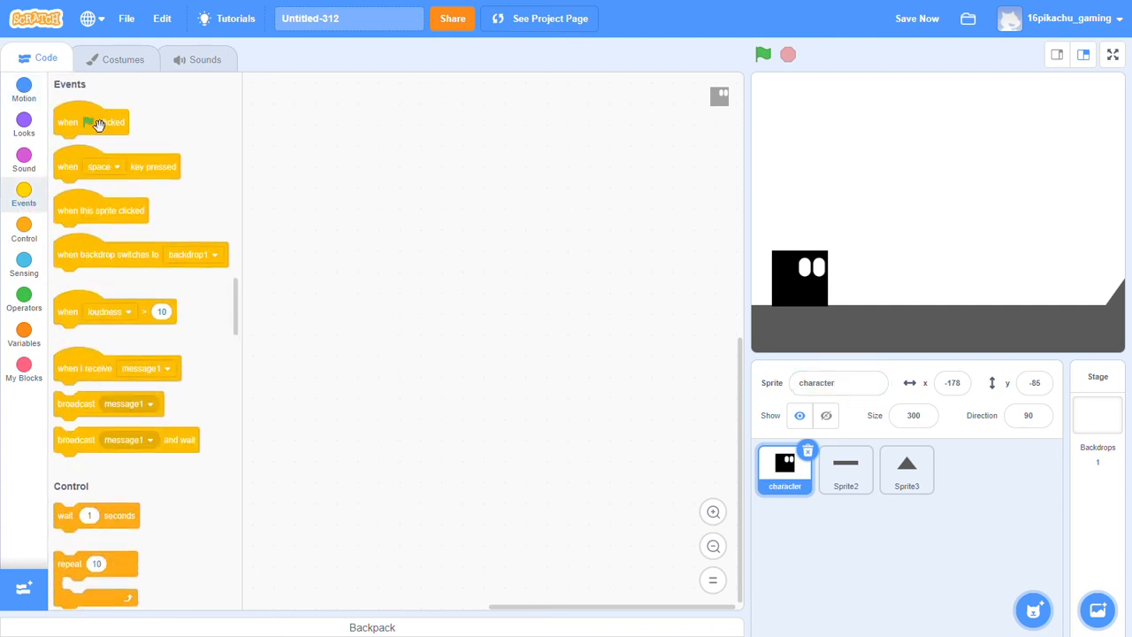
pyautogui.moveTo(91, 121); pyautogui.dragTo(347, 255)
pyautogui.scroll(-5, 159, 258)
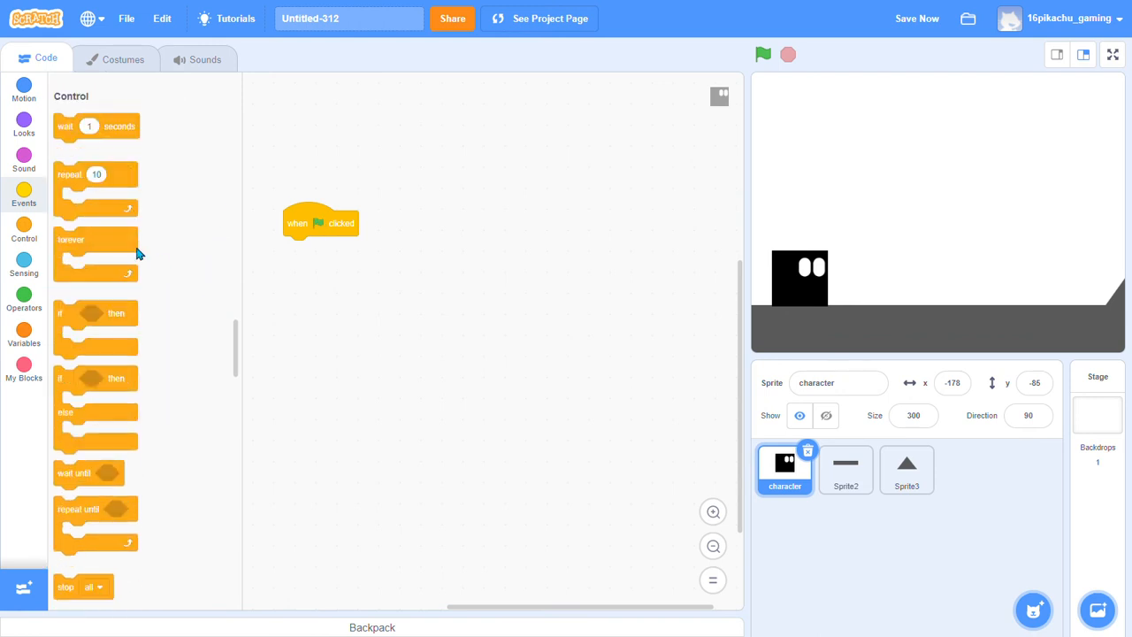
pyautogui.moveTo(83, 245); pyautogui.dragTo(301, 250)
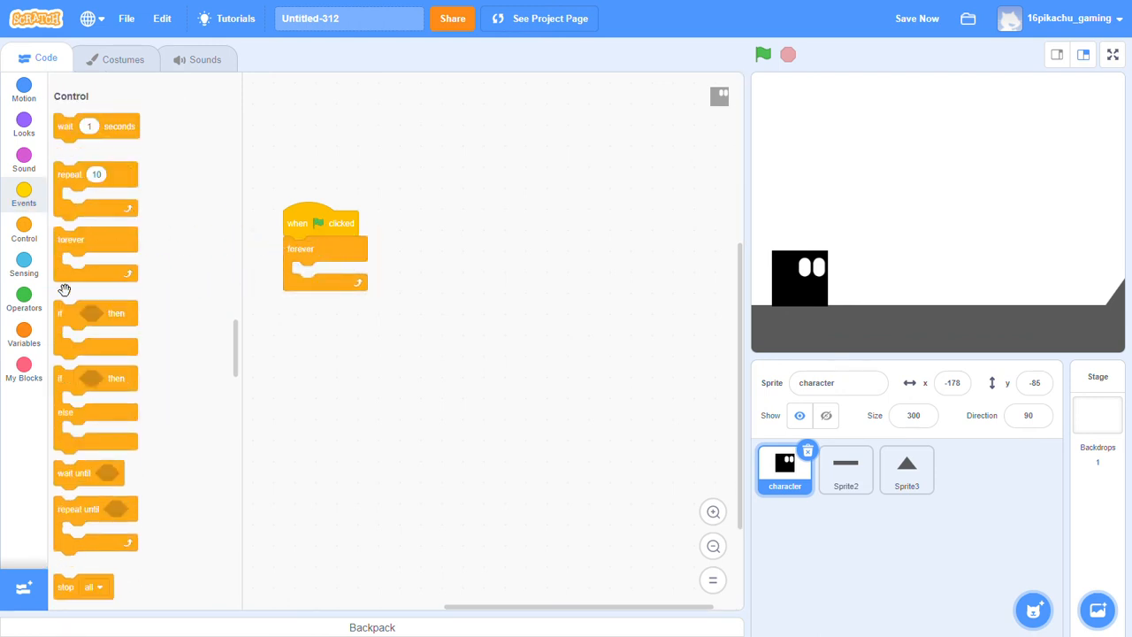
# Put an if-then block inside the forever loop with "key space pressed?" as its condition
pyautogui.moveTo(97, 323); pyautogui.dragTo(324, 292)
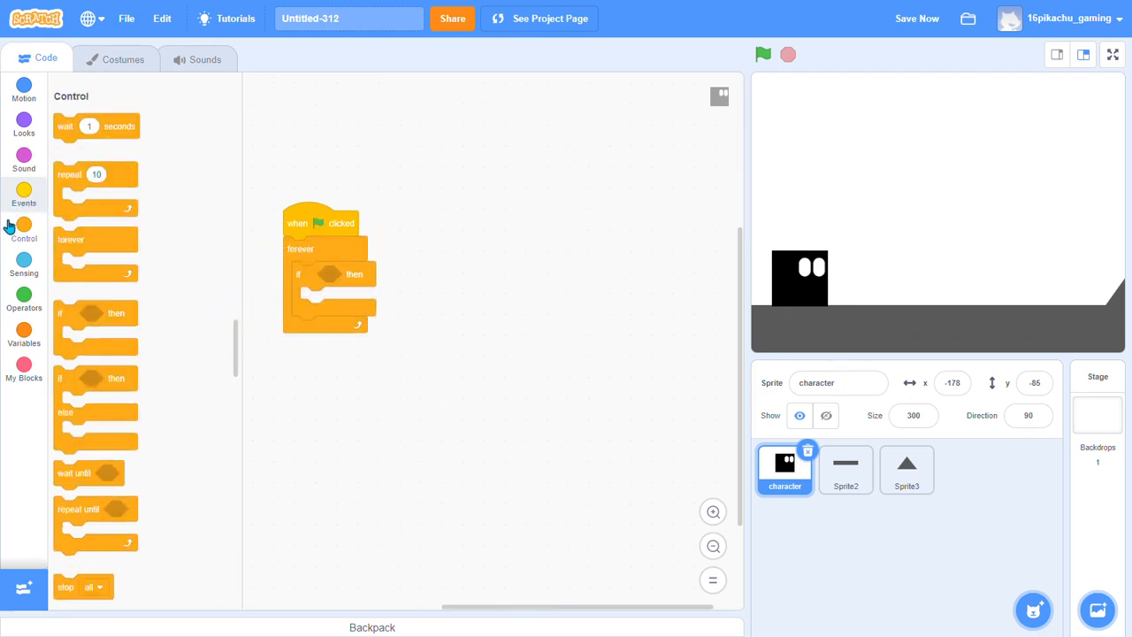
pyautogui.click(23, 263)
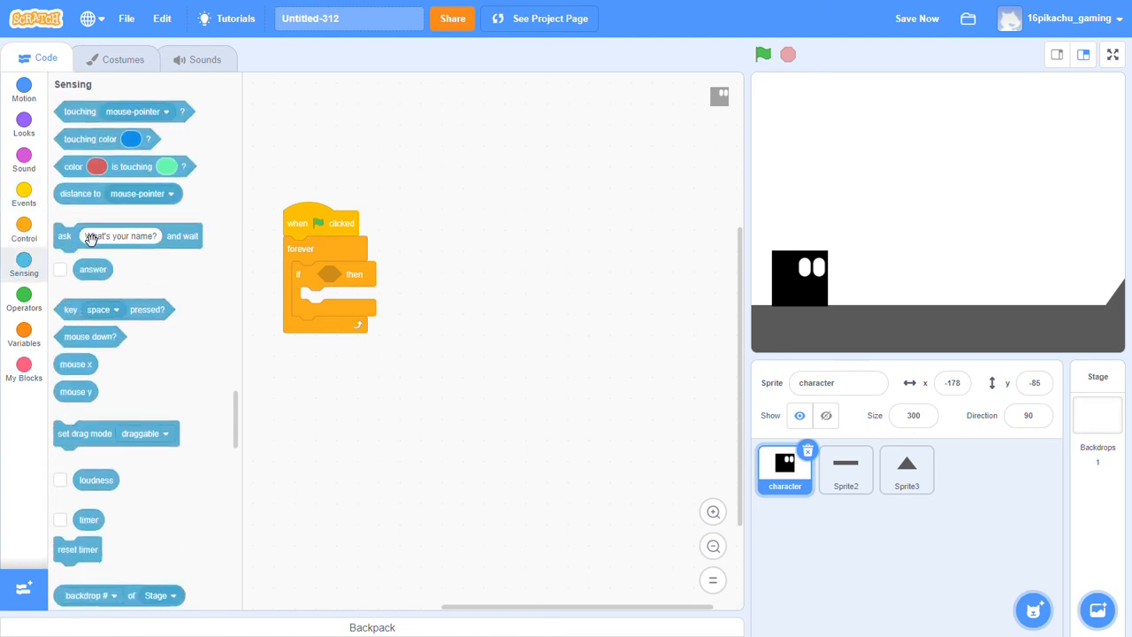
pyautogui.moveTo(78, 314); pyautogui.dragTo(340, 277)
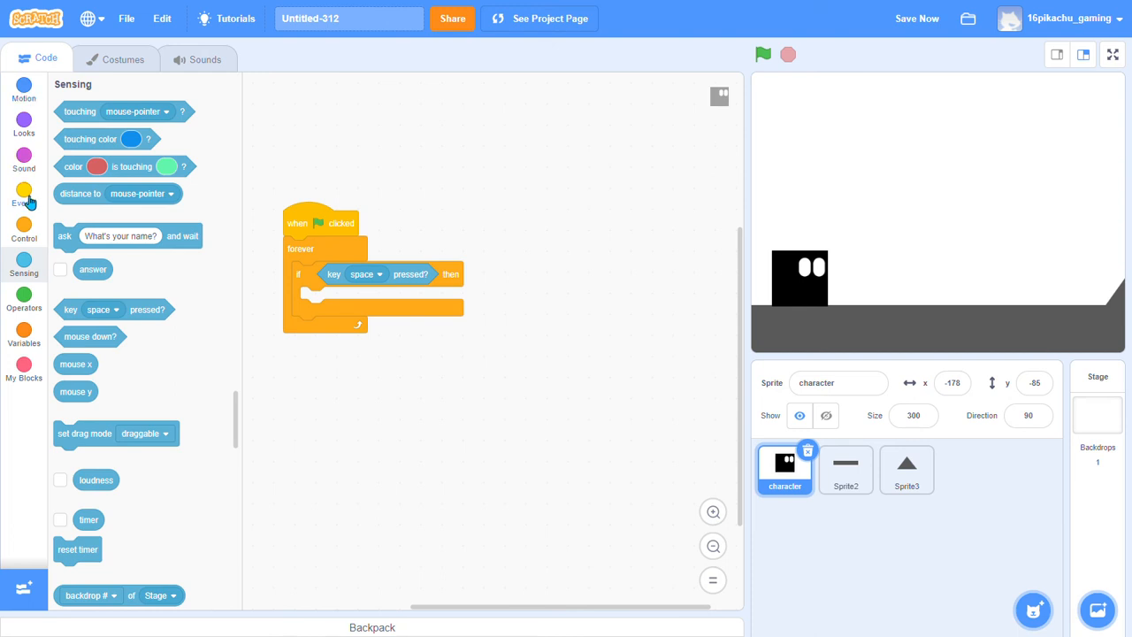
# Inside the if block, add a repeat loop of 7 containing a "change y by 10" block
pyautogui.click(27, 232)
pyautogui.moveTo(88, 172); pyautogui.dragTo(336, 300)
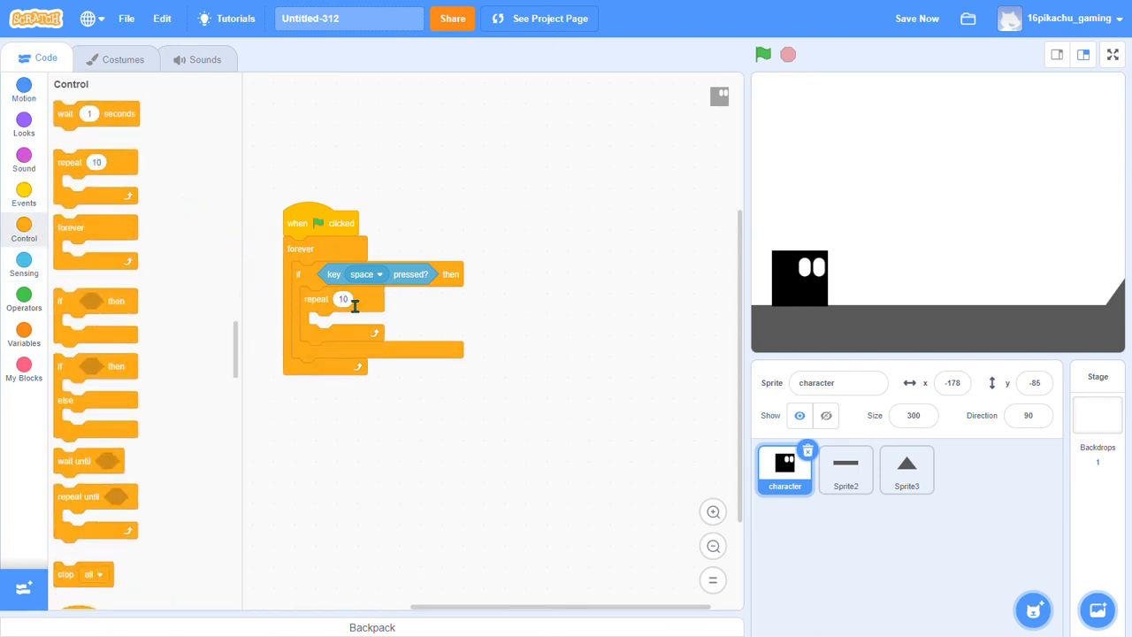
pyautogui.write('7')
pyautogui.press('Return')
pyautogui.click(24, 91)
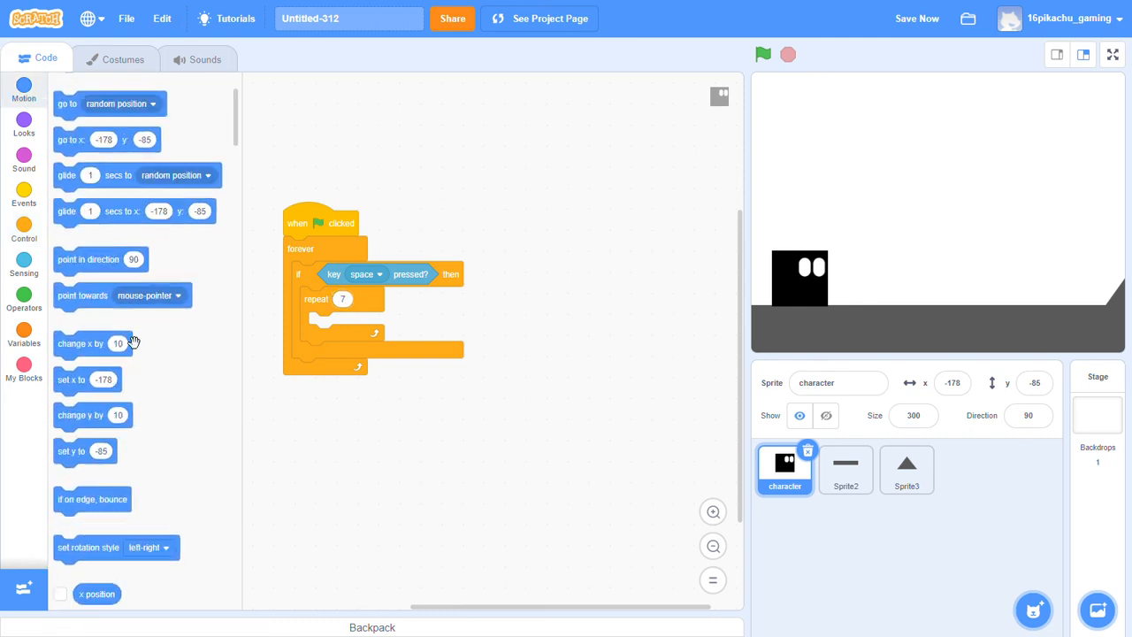
pyautogui.moveTo(84, 415); pyautogui.dragTo(329, 324)
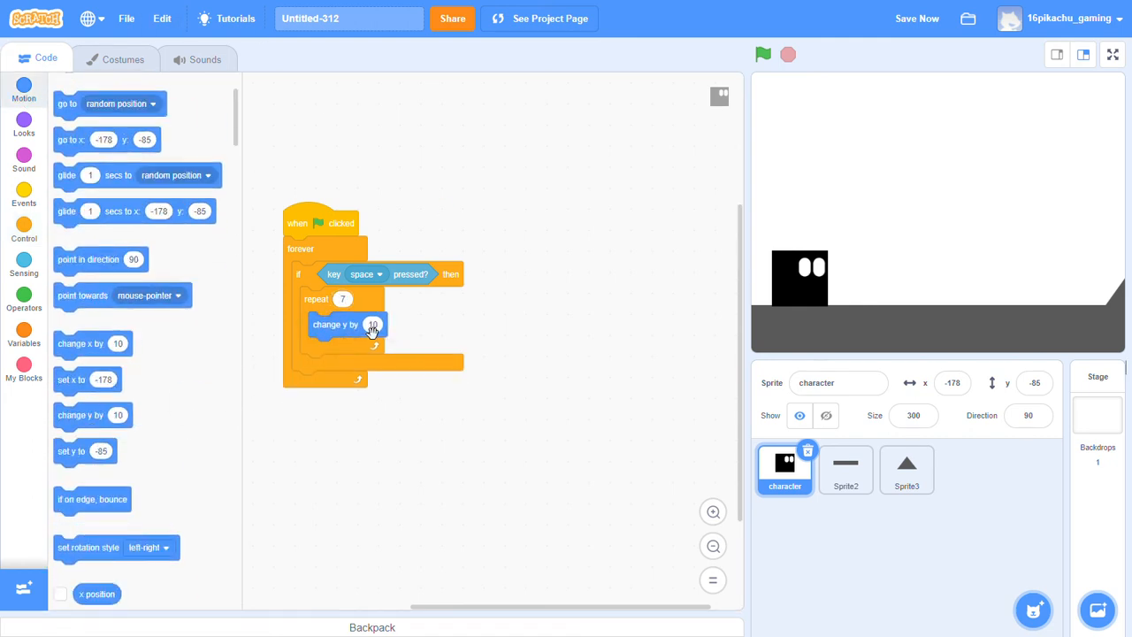
# Duplicate the repeat loop, make the copy change y by -10 and attach it beneath the original, saving the project along the way
pyautogui.rightClick(341, 309)
pyautogui.click(349, 319)
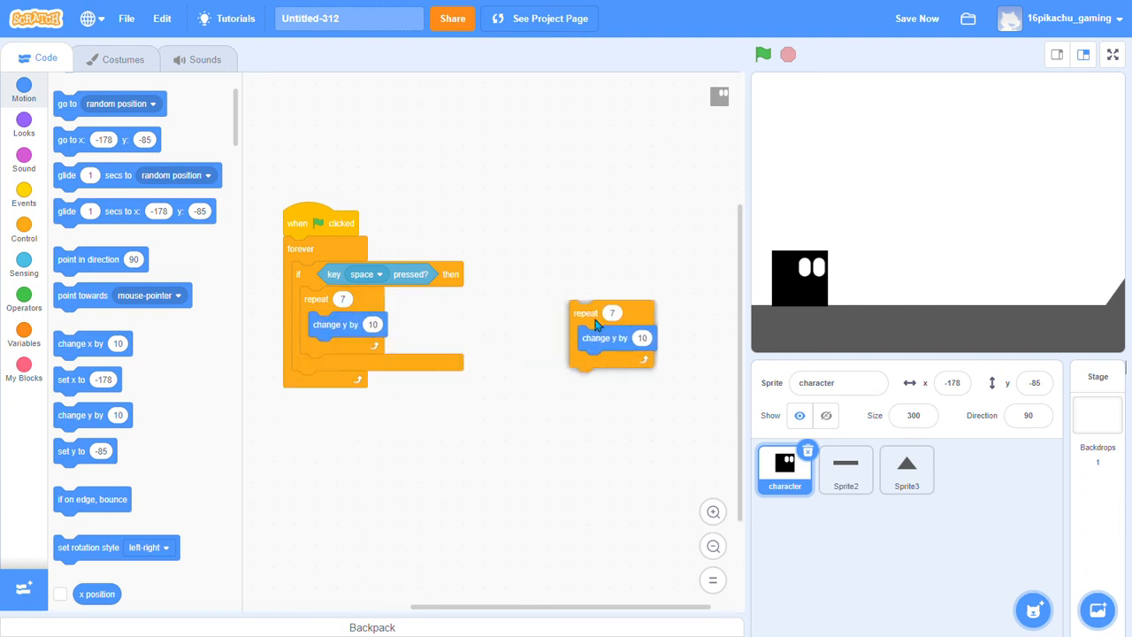
pyautogui.click(607, 321)
pyautogui.click(651, 341)
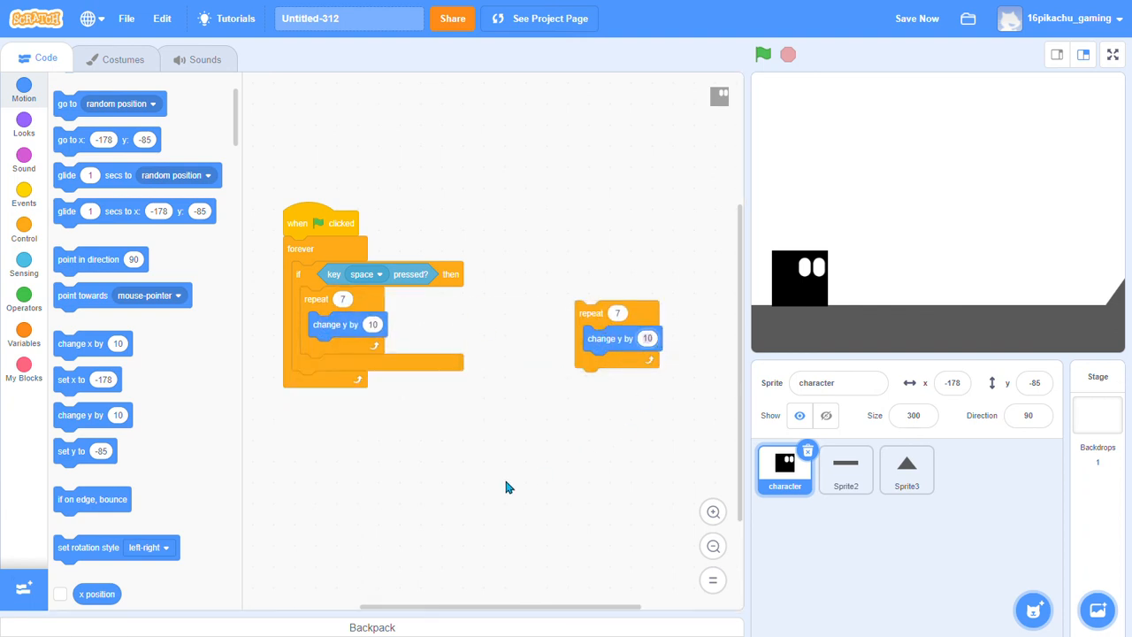
pyautogui.hotkey('ctrl', 's')
pyautogui.write('-10')
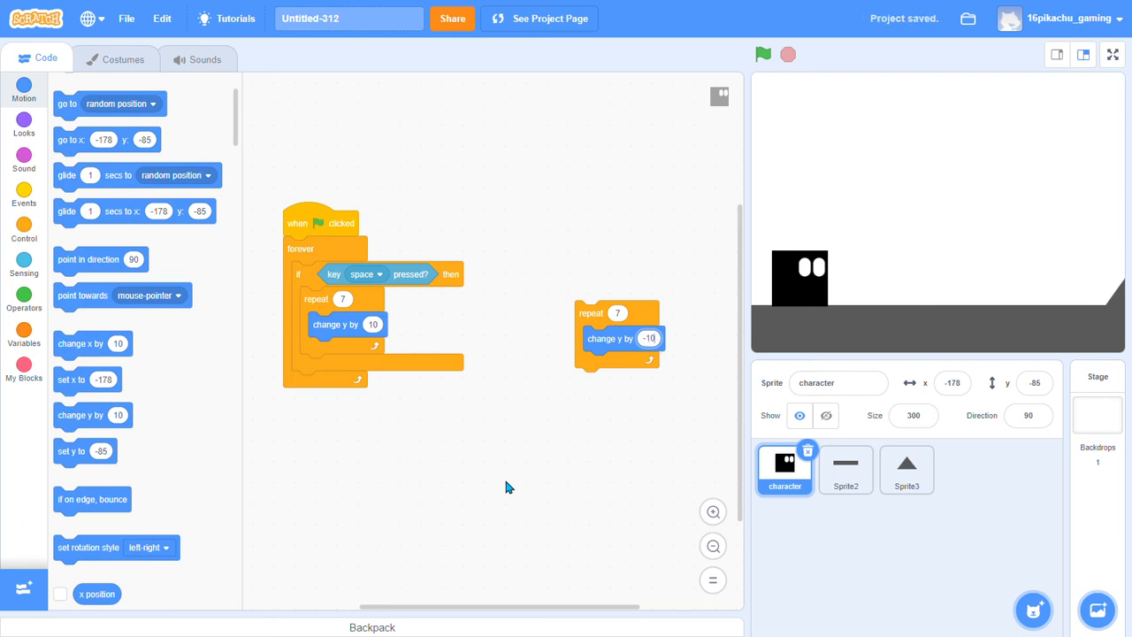
pyautogui.moveTo(603, 313); pyautogui.dragTo(332, 365)
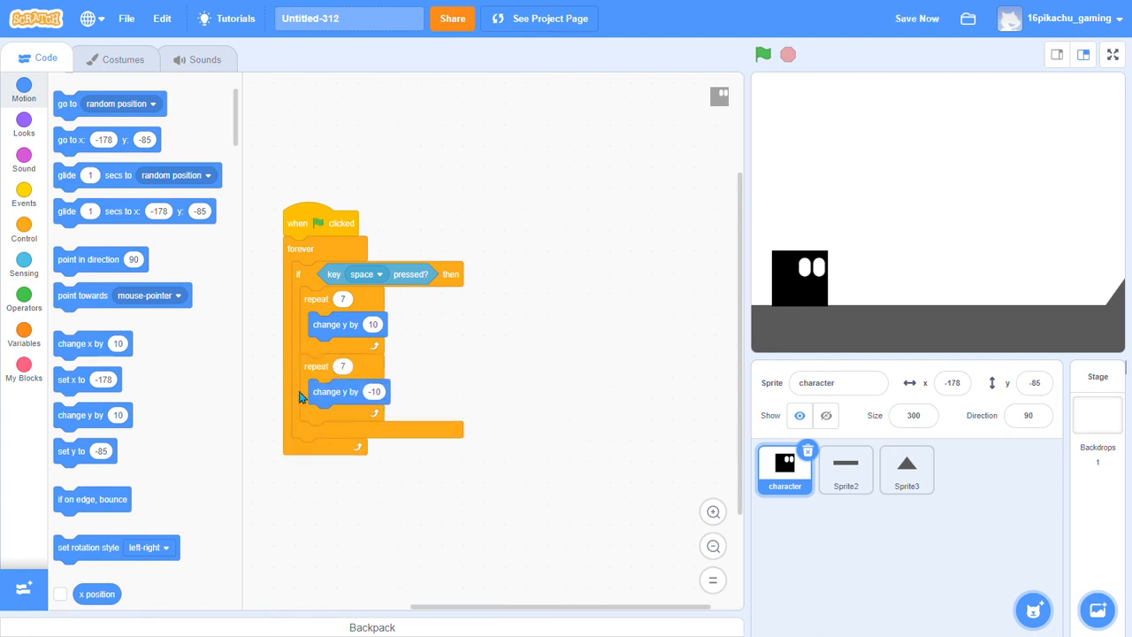
# Insert a wait block of 0.01 seconds between the two repeat loops
pyautogui.click(33, 226)
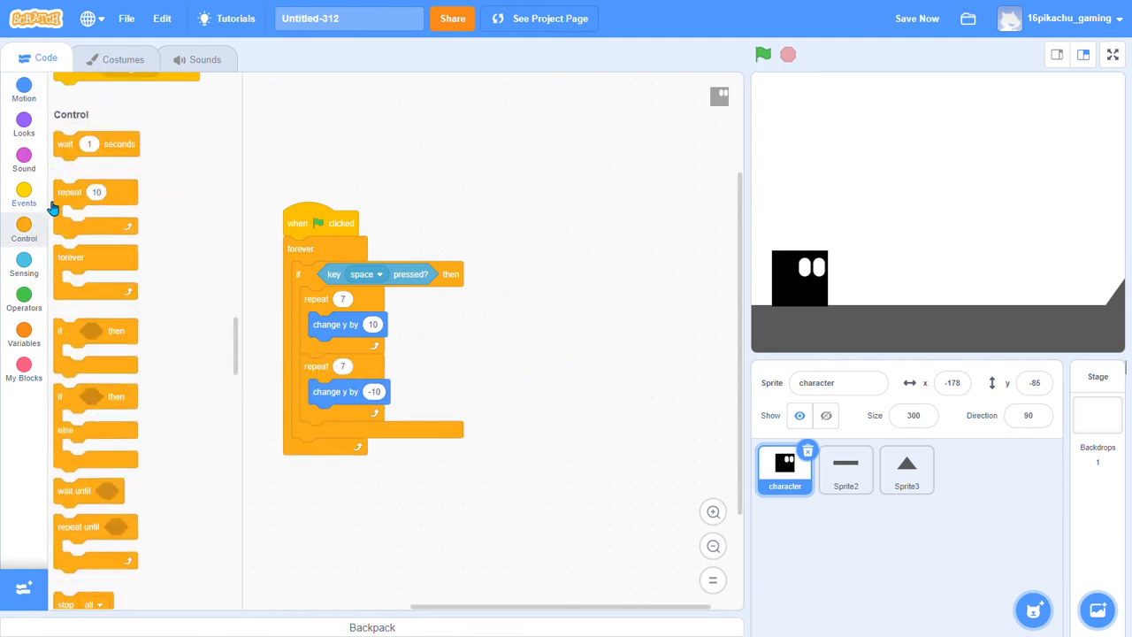
pyautogui.moveTo(72, 127); pyautogui.dragTo(324, 378)
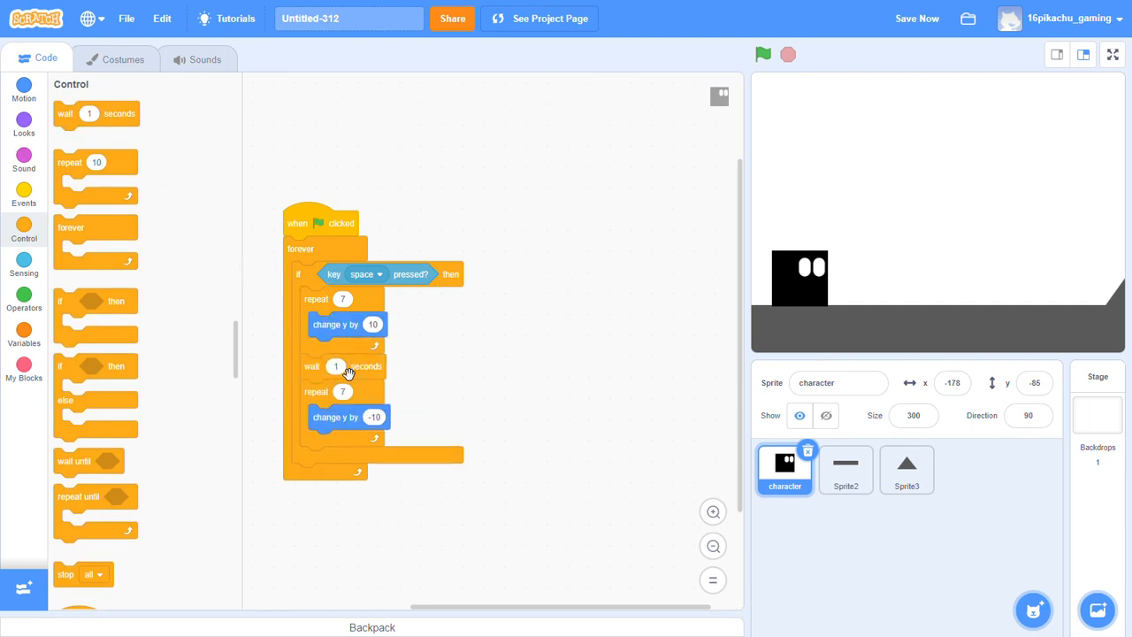
pyautogui.write('0.01')
pyautogui.click(484, 298)
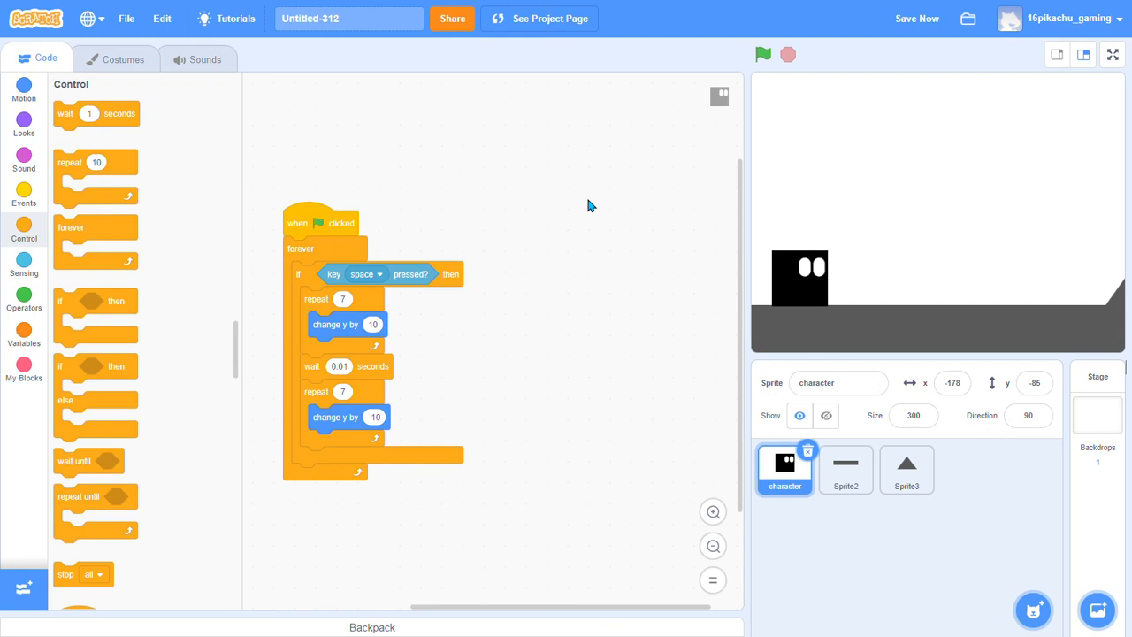
# Run the project, test the character's jump twice and stop the project
pyautogui.click(762, 55)
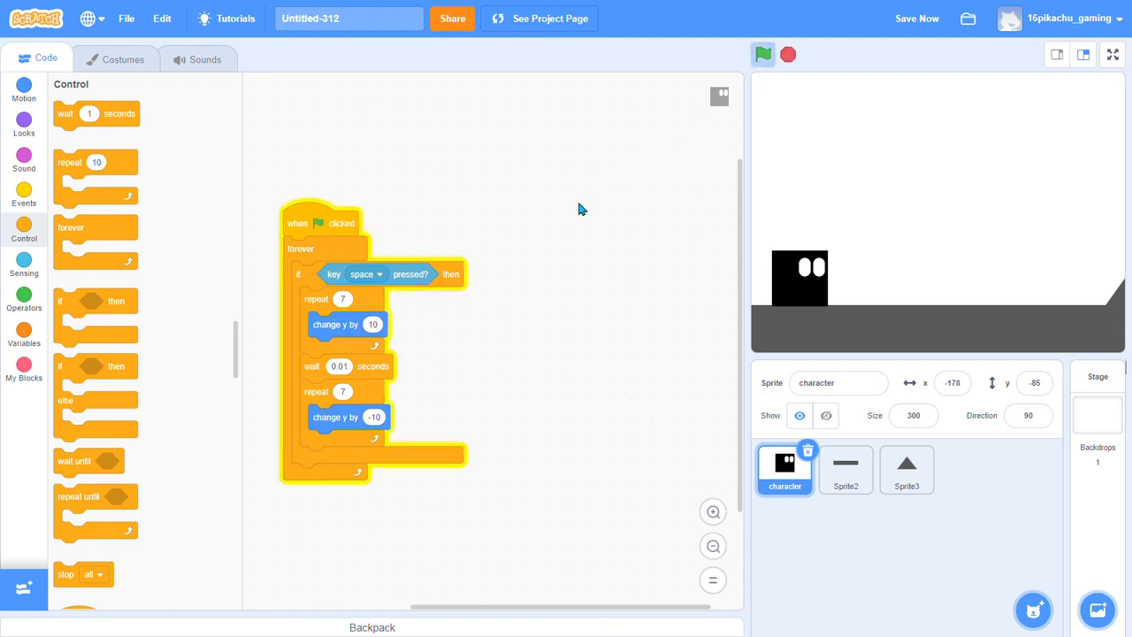
pyautogui.click(788, 54)
pyautogui.click(761, 55)
pyautogui.press('space')
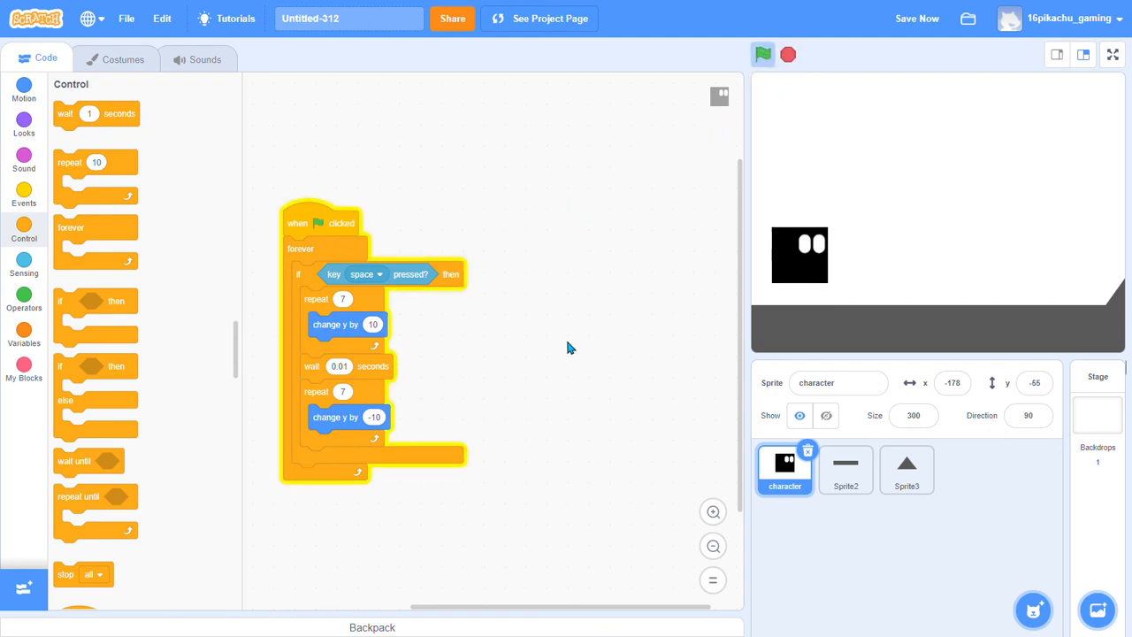
pyautogui.press('space')
pyautogui.click(788, 55)
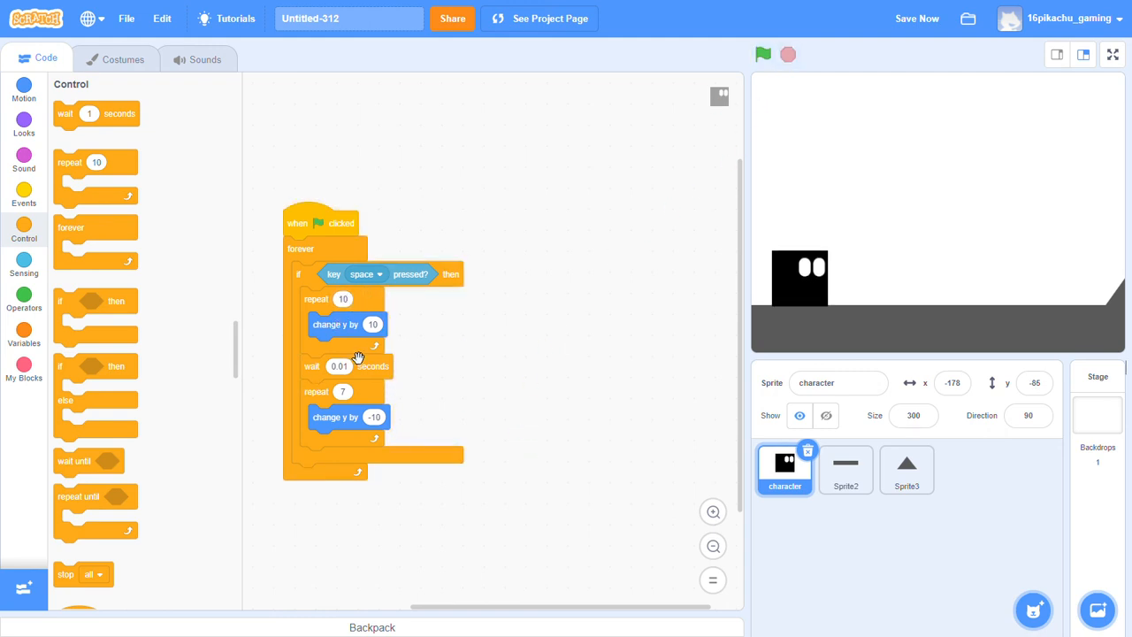
# Set both repeat loops to 10 repetitions and test the character's jump in a short run of the project
pyautogui.click(342, 391)
pyautogui.write('10')
pyautogui.click(762, 54)
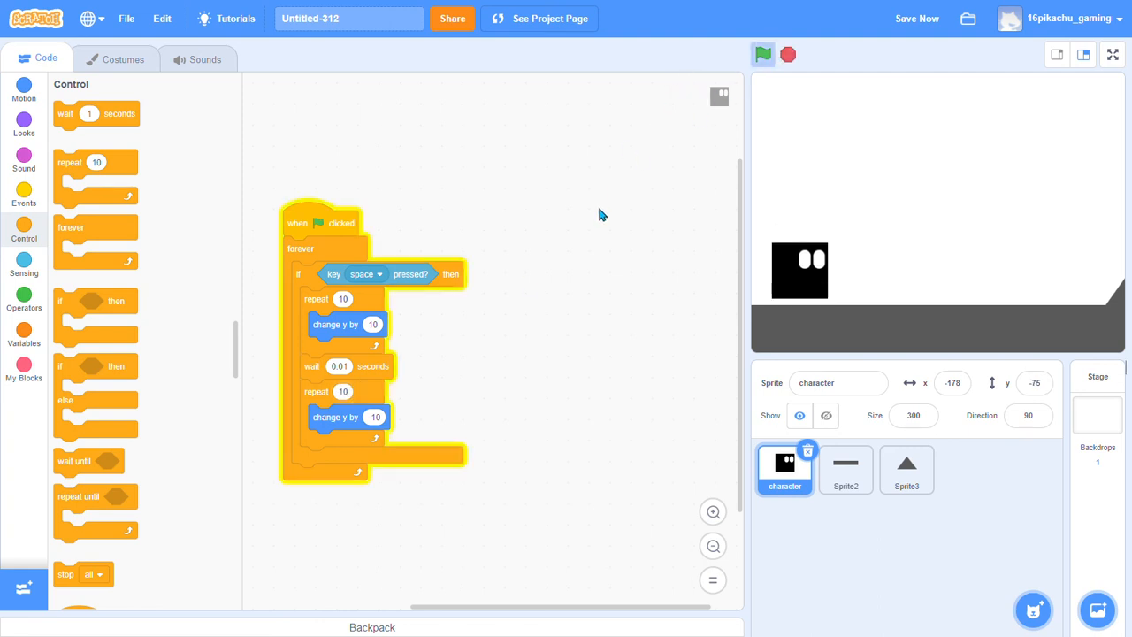
pyautogui.press('space')
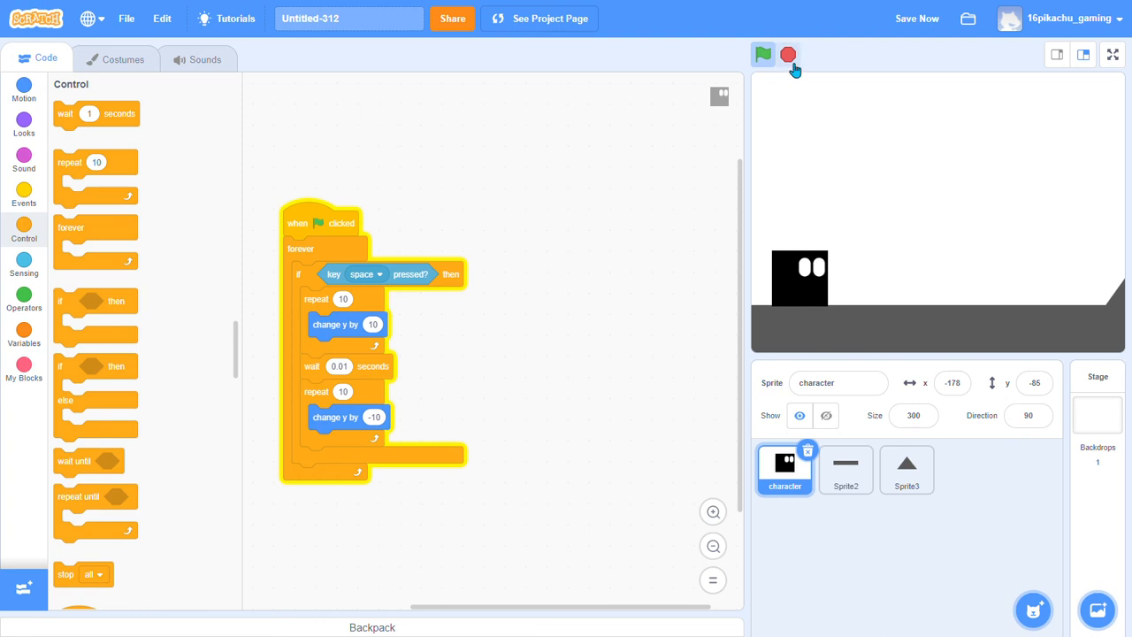
pyautogui.click(789, 57)
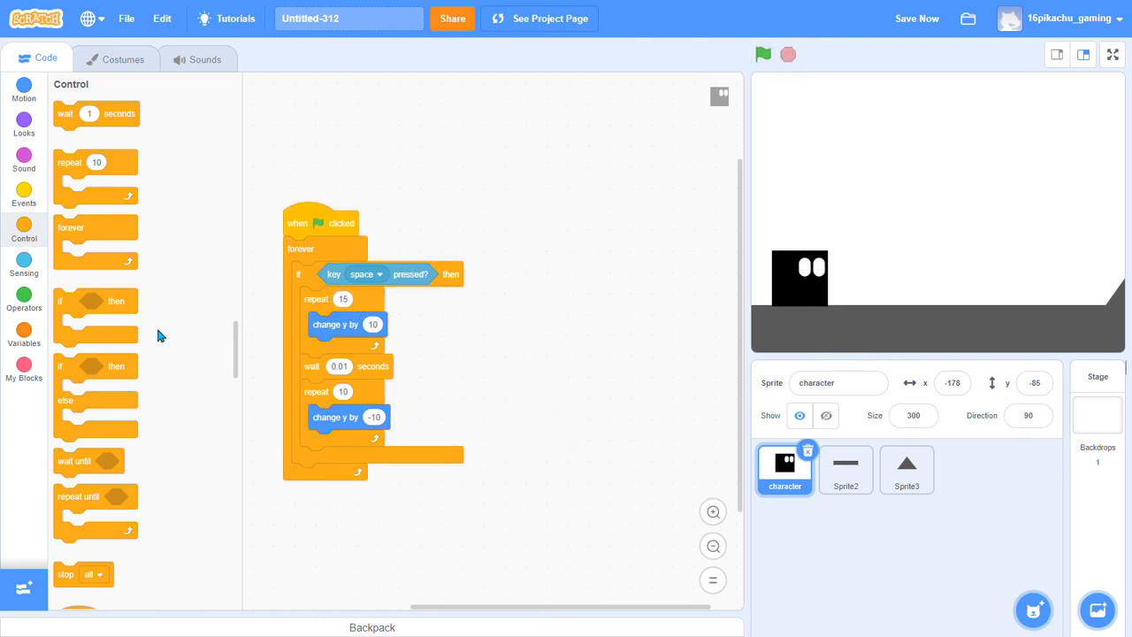
# Set both repeat loops to 15 repetitions, run the project to test the higher jump and stop it
pyautogui.write('15')
pyautogui.press('Return')
pyautogui.click(763, 54)
pyautogui.press('space')
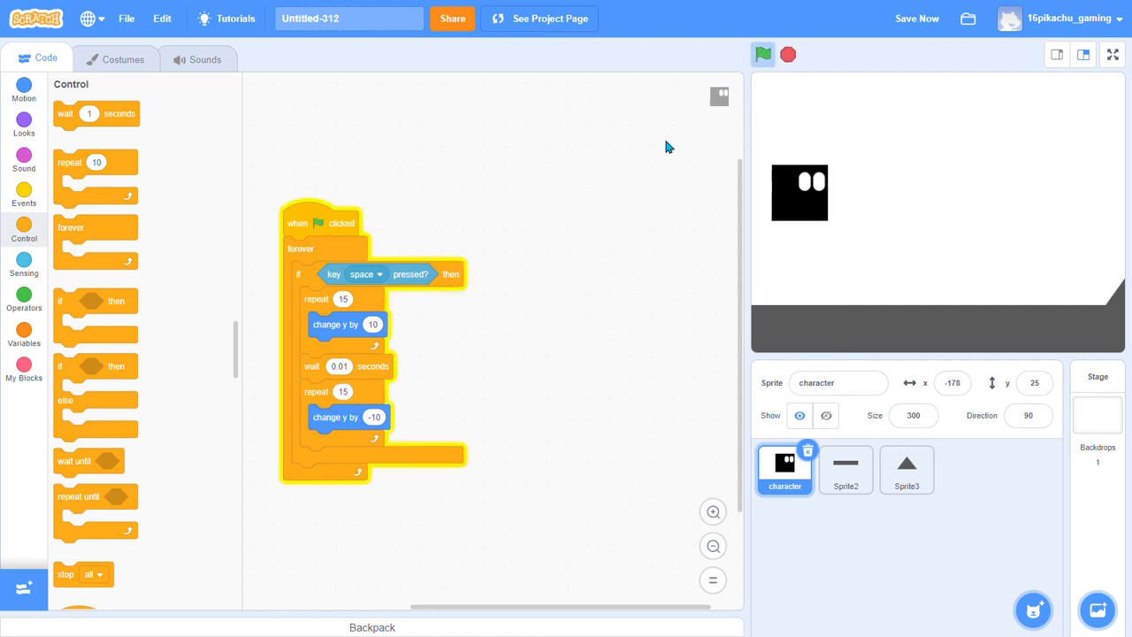
pyautogui.click(787, 55)
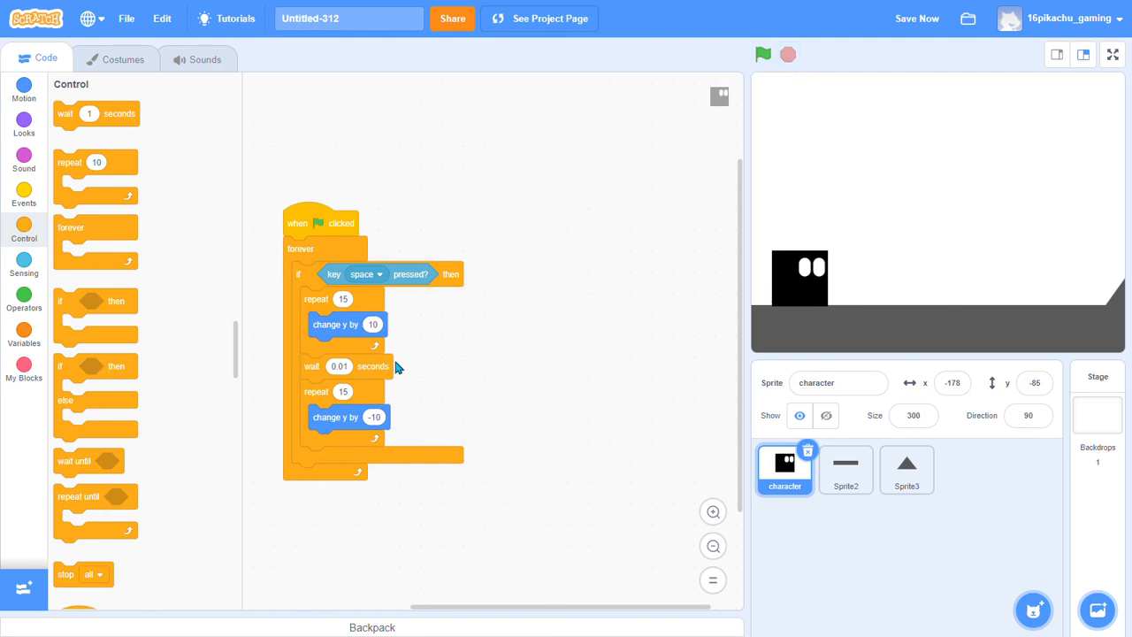
# Show the Motion blocks for the character's script
pyautogui.click(22, 87)
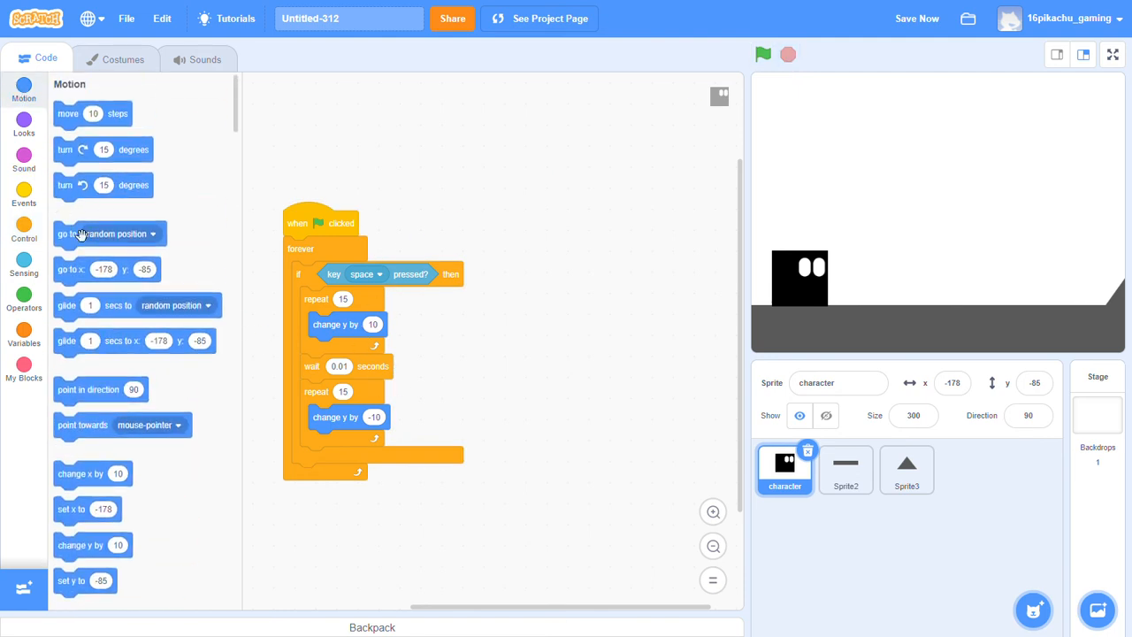